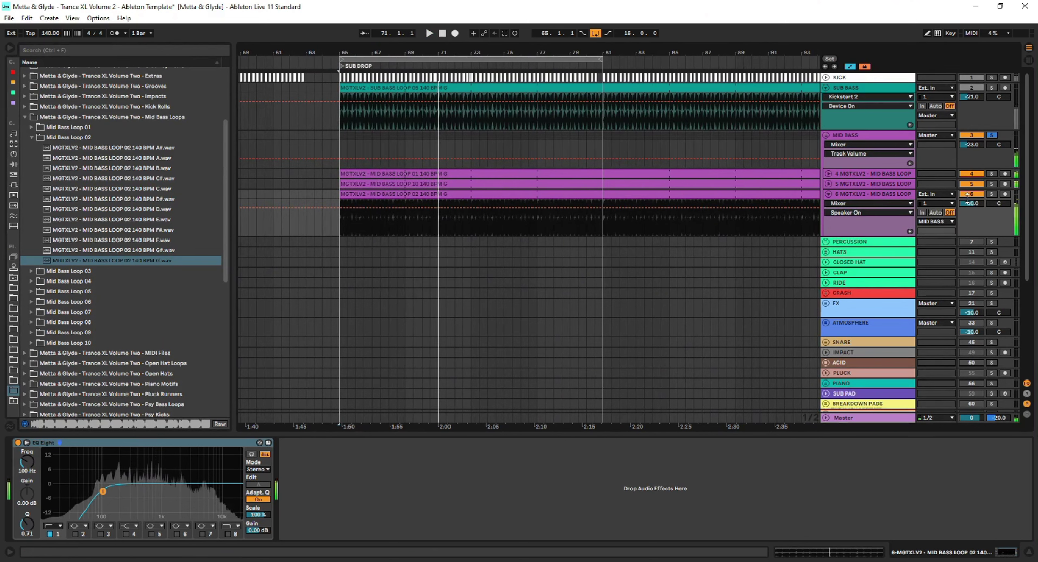
Play the soloed mid bass loops from the sub drop at bar 65
{"action": "left_click_drag", "start_coordinate": [376, 50], "coordinate": [366, 99]}
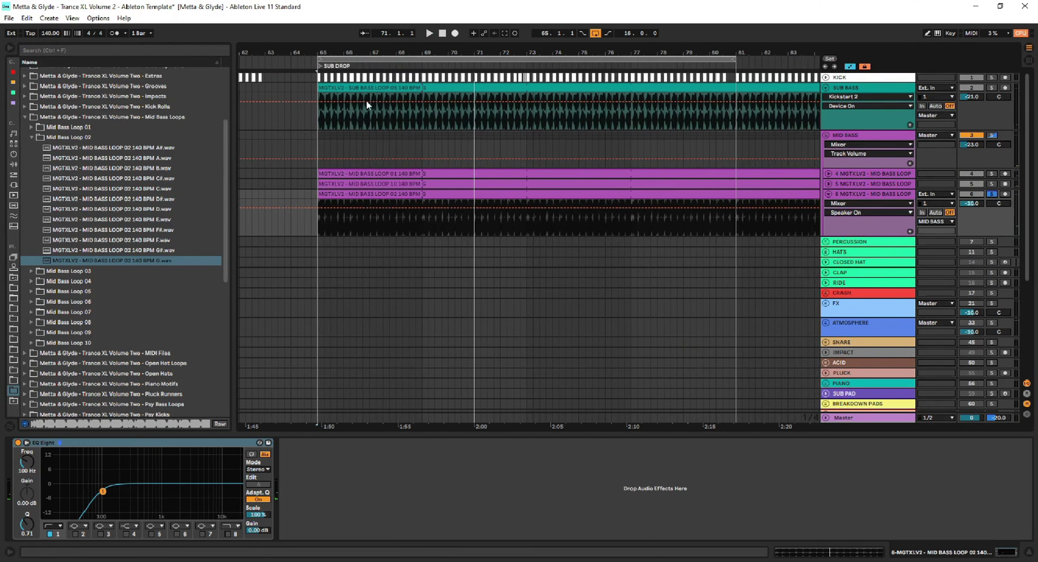
{"action": "left_click", "coordinate": [318, 221]}
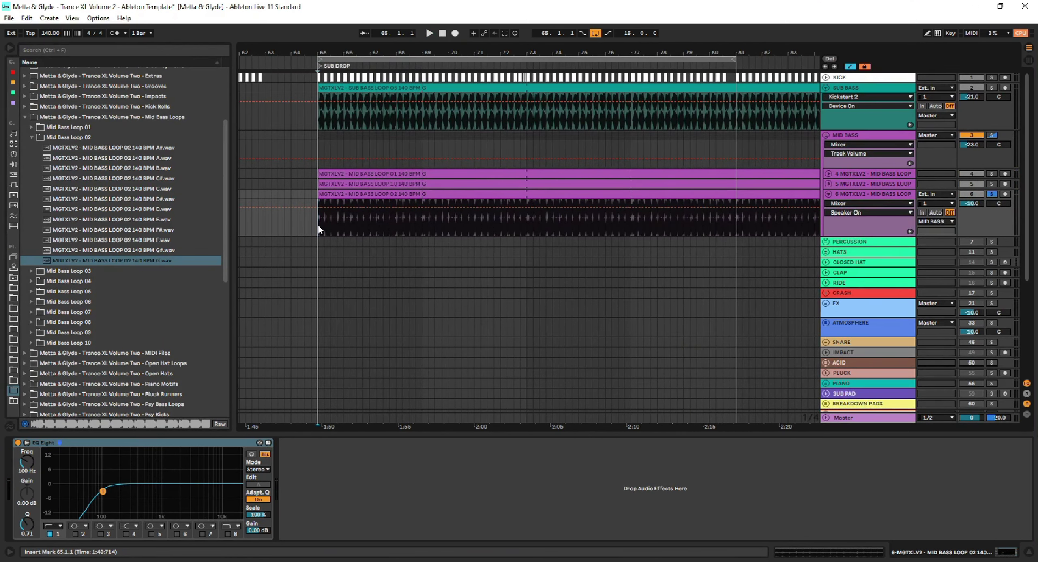
{"action": "key", "text": "space"}
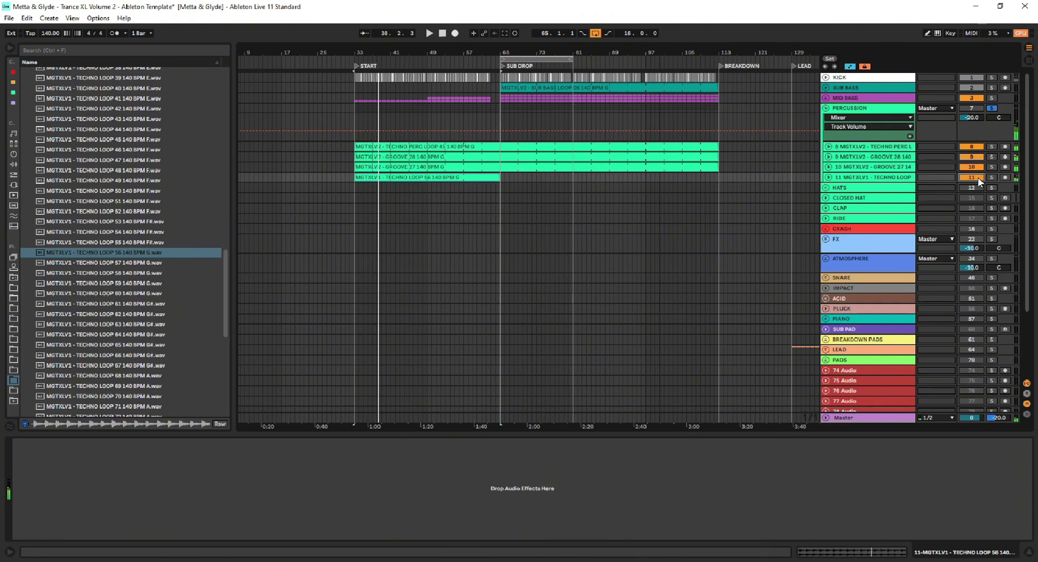
Stop playback and extend the Techno Loop 56 clip to the breakdown at bar 113
{"action": "key", "text": "space"}
{"action": "left_click_drag", "start_coordinate": [499, 177], "coordinate": [720, 178]}
Unfold and solo the Techno Perc Loop 45 track, with playback placed at the sub drop, bar 65
{"action": "left_click", "coordinate": [829, 147]}
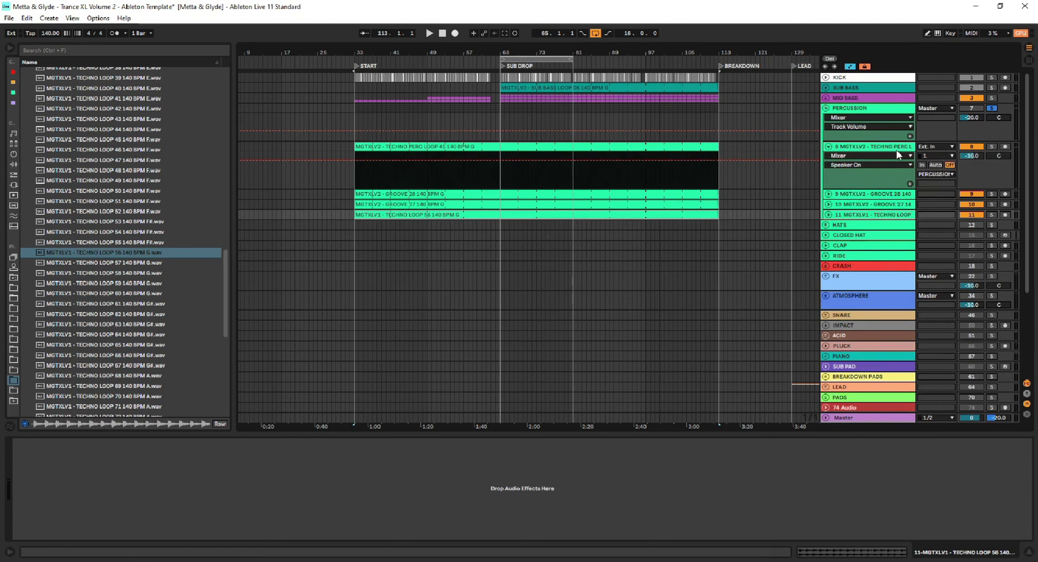
{"action": "left_click", "coordinate": [991, 147]}
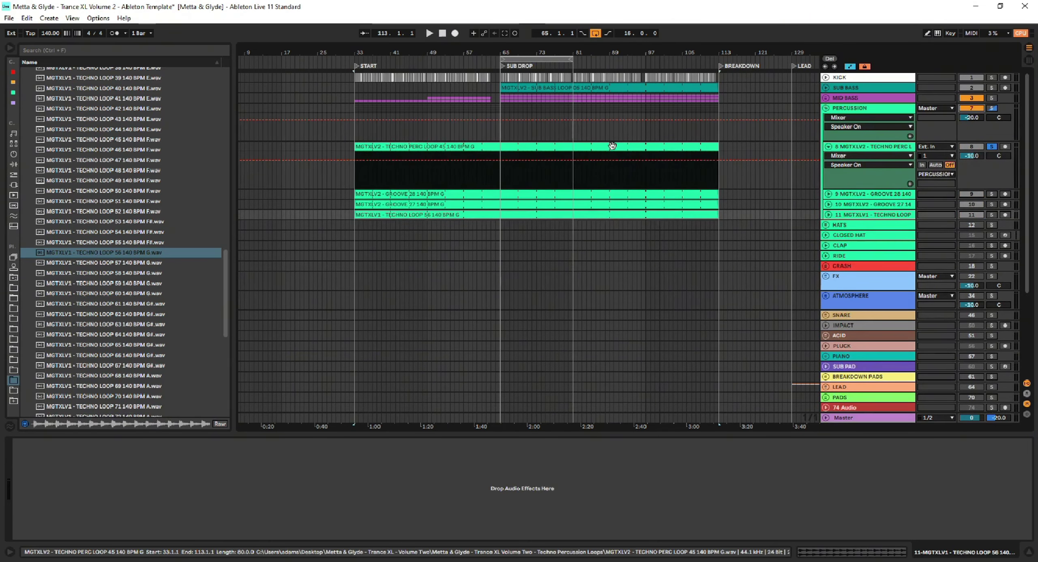
{"action": "left_click", "coordinate": [497, 178]}
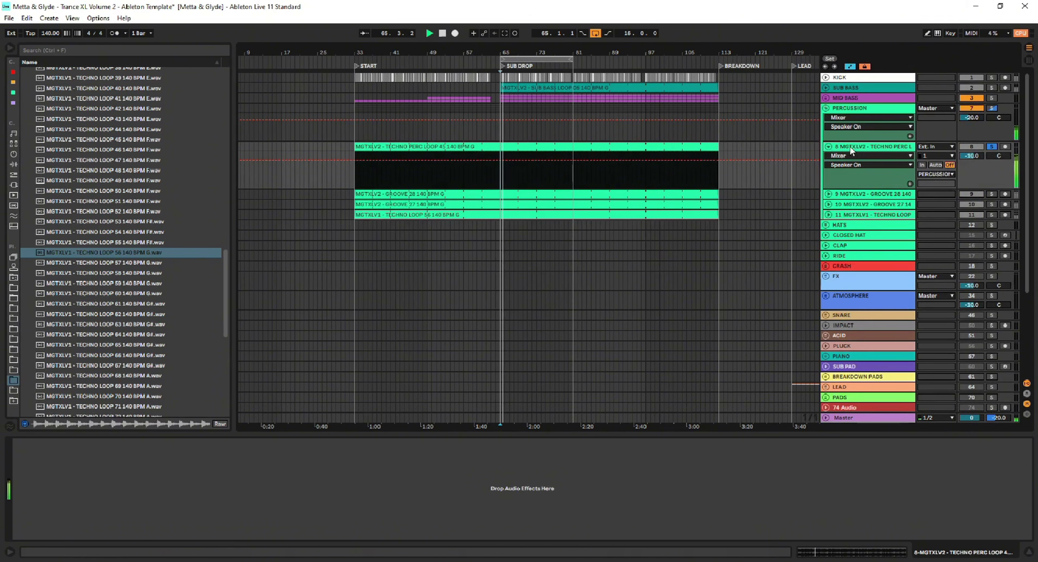
Add Kickstart 2 to the Techno Perc Loop 45 track and toggle the device to compare its effect
{"action": "left_click", "coordinate": [12, 72]}
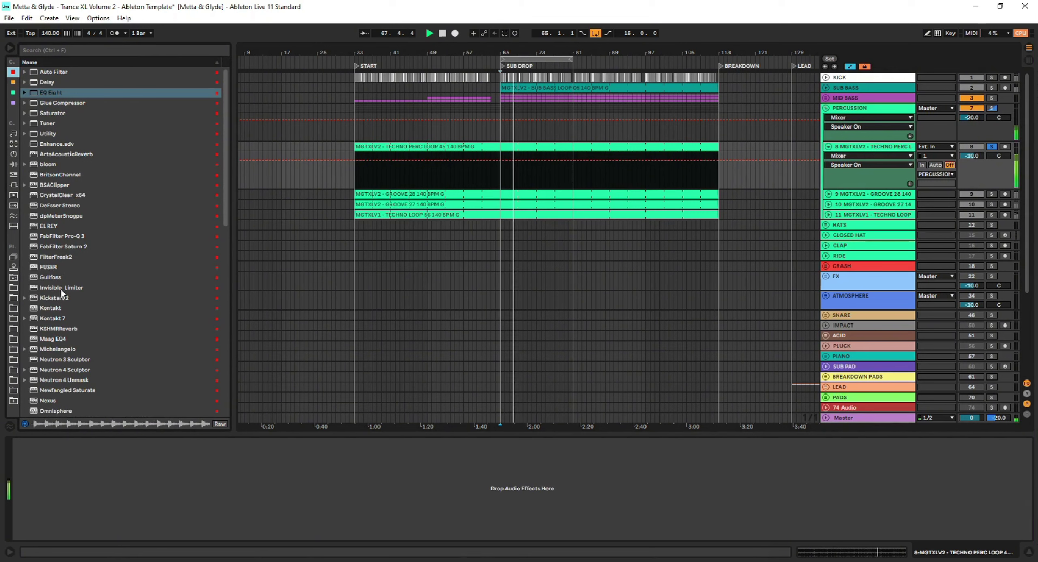
{"action": "left_click_drag", "start_coordinate": [62, 296], "coordinate": [155, 517]}
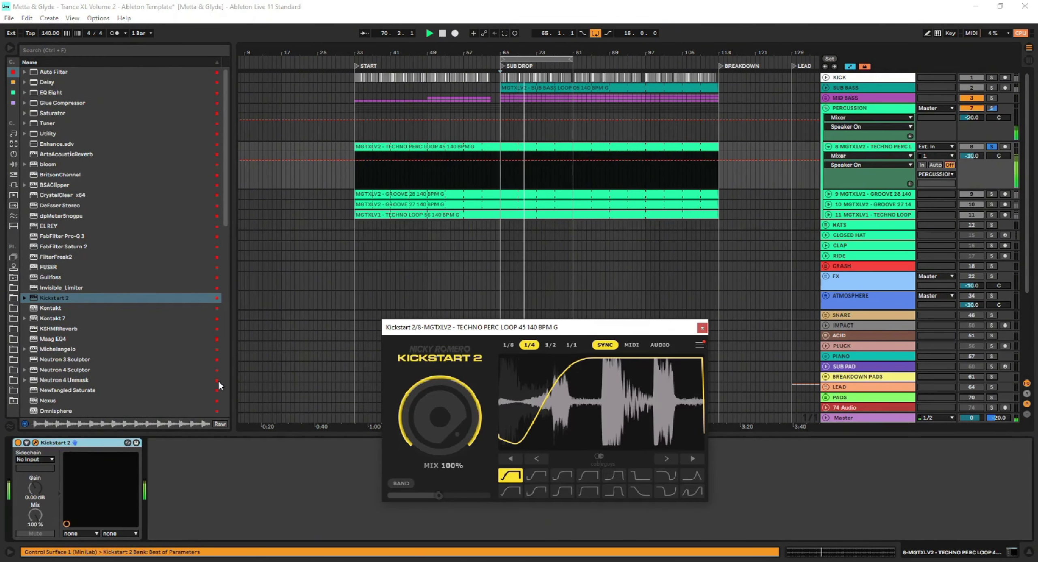
{"action": "left_click", "coordinate": [18, 442]}
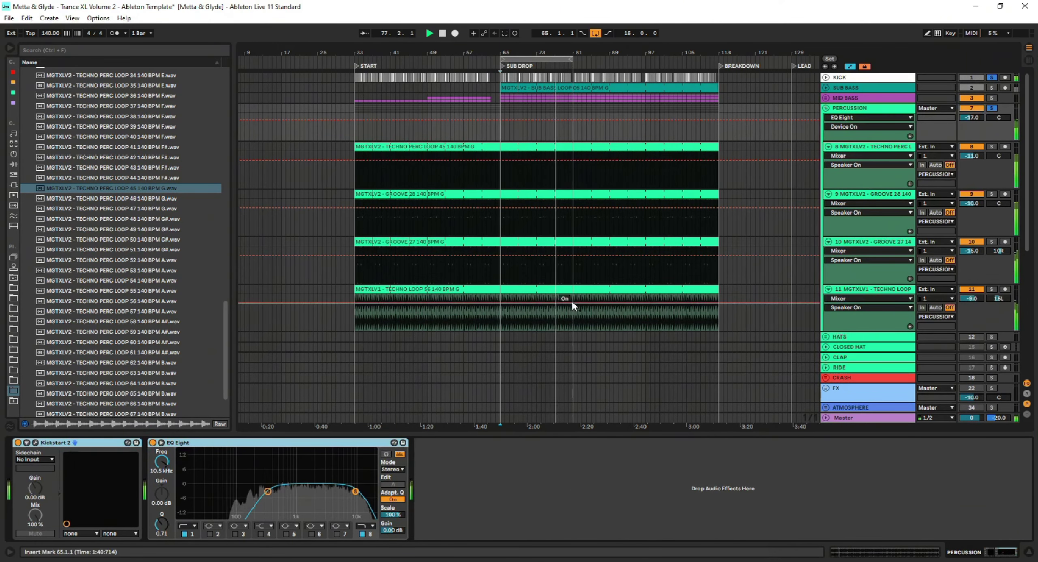
Unsolo the Percussion group and raise its EQ Eight low-cut frequency to 399 Hz, toggling band 1 to compare
{"action": "left_click", "coordinate": [193, 534]}
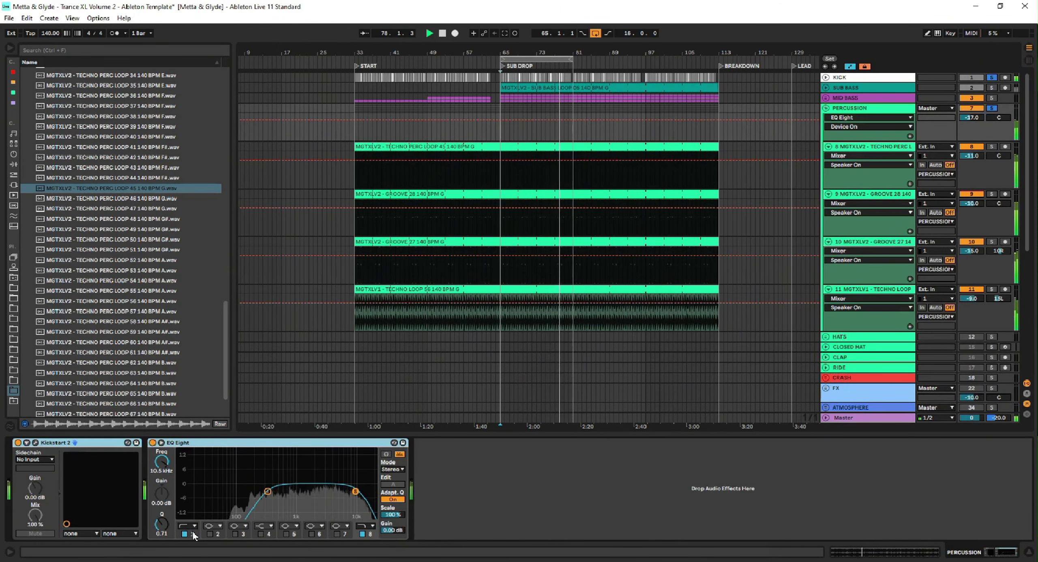
{"action": "left_click", "coordinate": [166, 462]}
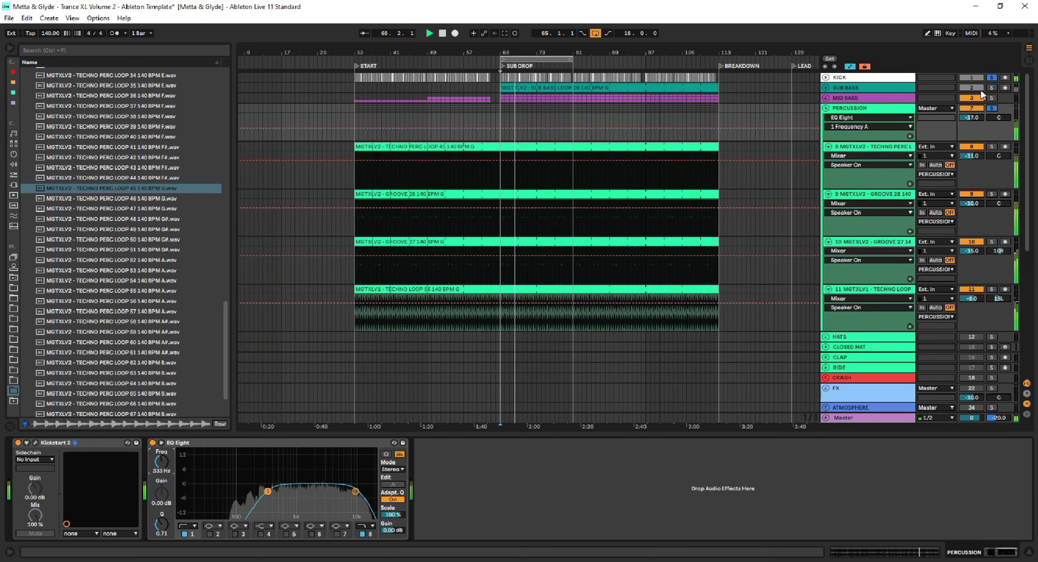
{"action": "left_click", "coordinate": [993, 109]}
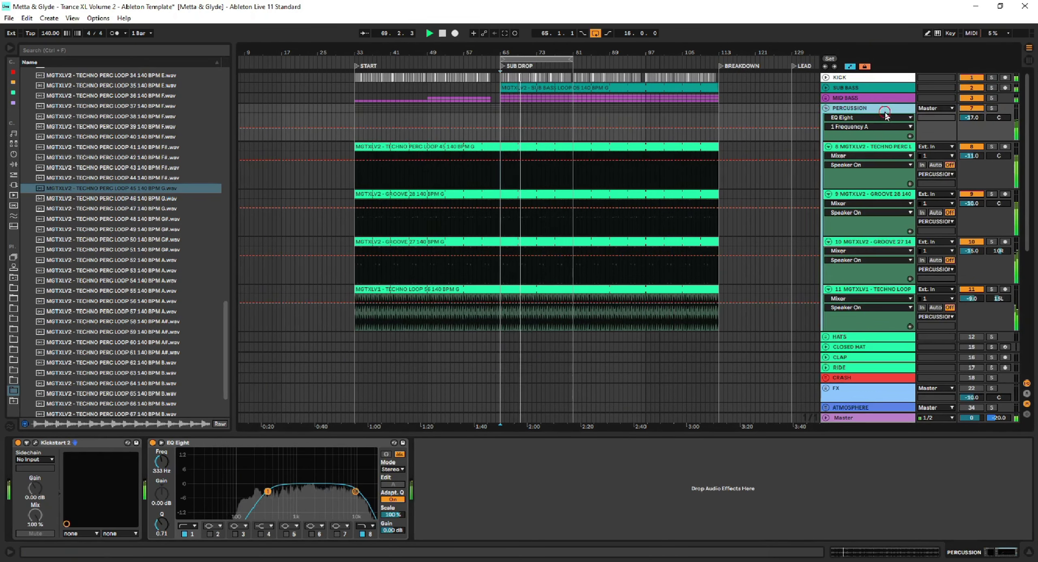
{"action": "left_click_drag", "start_coordinate": [156, 461], "coordinate": [170, 456]}
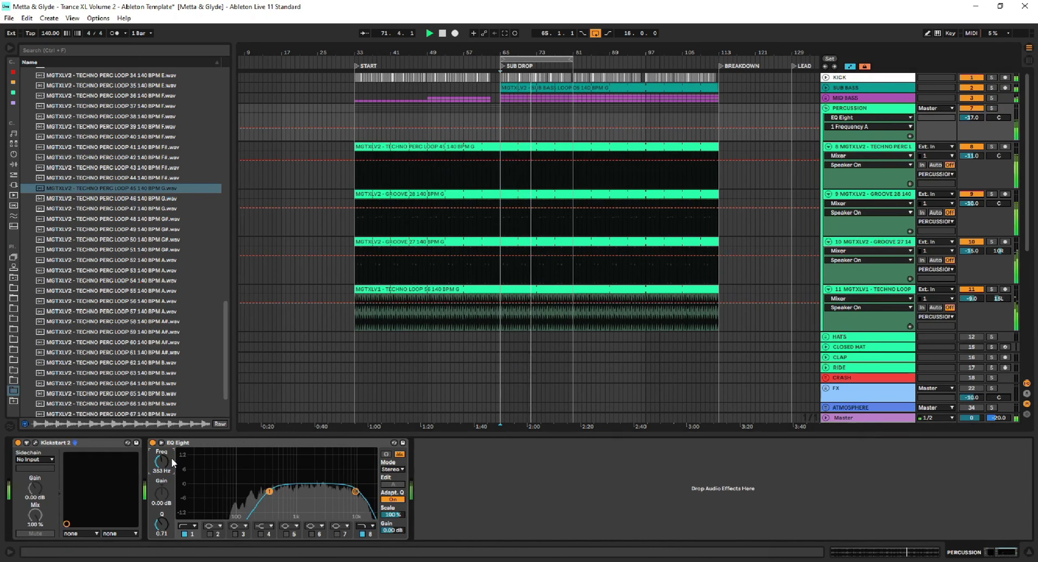
{"action": "key", "text": "Up"}
{"action": "scroll", "coordinate": [170, 456], "scroll_direction": "up", "scroll_amount": 1}
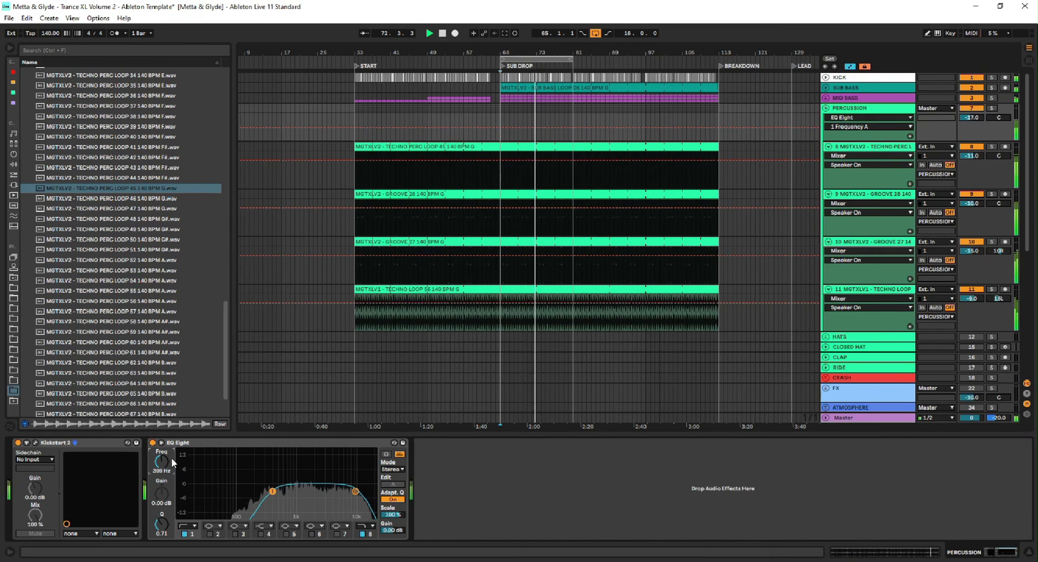
{"action": "left_click", "coordinate": [184, 534]}
{"action": "left_click", "coordinate": [184, 534]}
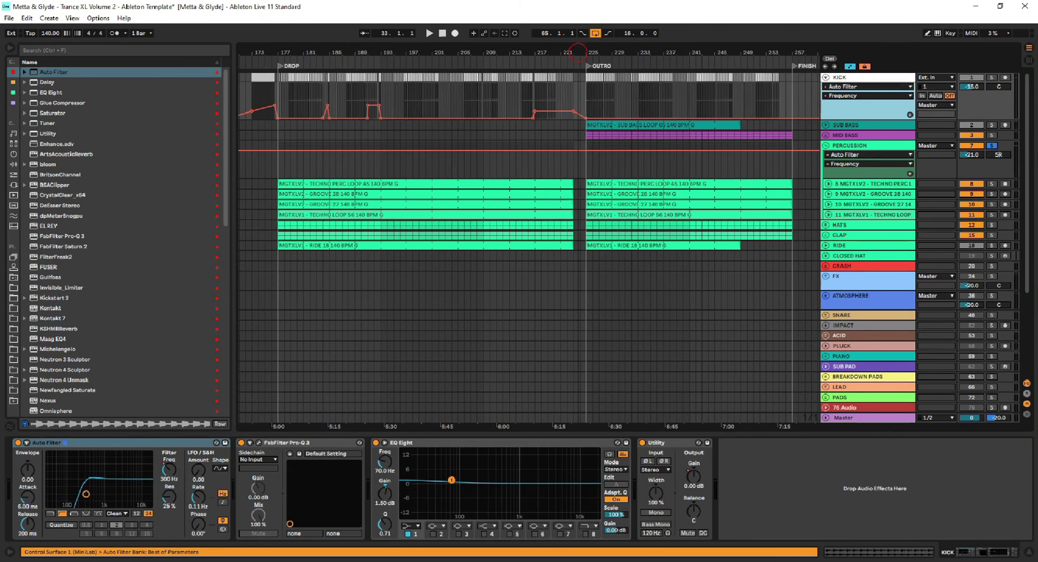
Set the Percussion group's Auto Filter frequency automation point just before the outro to 1000 Hz
{"action": "left_click_drag", "start_coordinate": [577, 52], "coordinate": [578, 61]}
{"action": "left_click", "coordinate": [527, 155]}
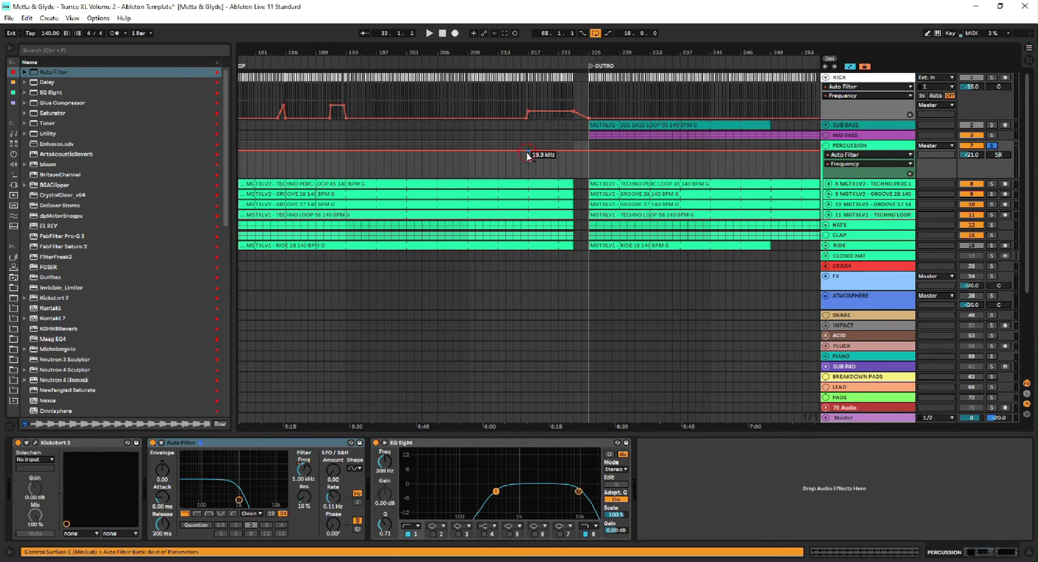
{"action": "right_click", "coordinate": [573, 152]}
{"action": "left_click", "coordinate": [580, 157]}
{"action": "type", "text": "1"}
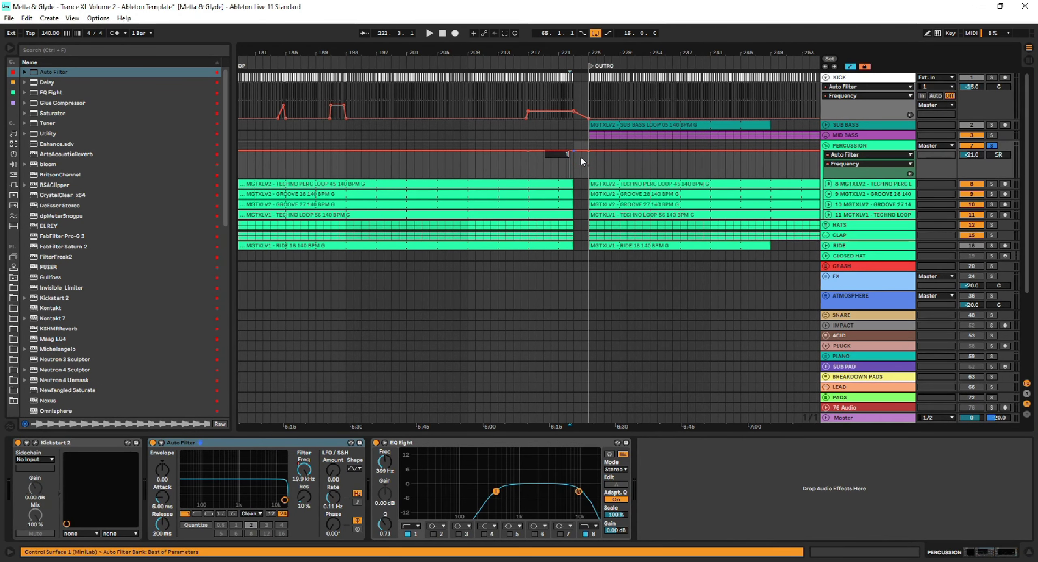
{"action": "type", "text": "000"}
{"action": "key", "text": "Return"}
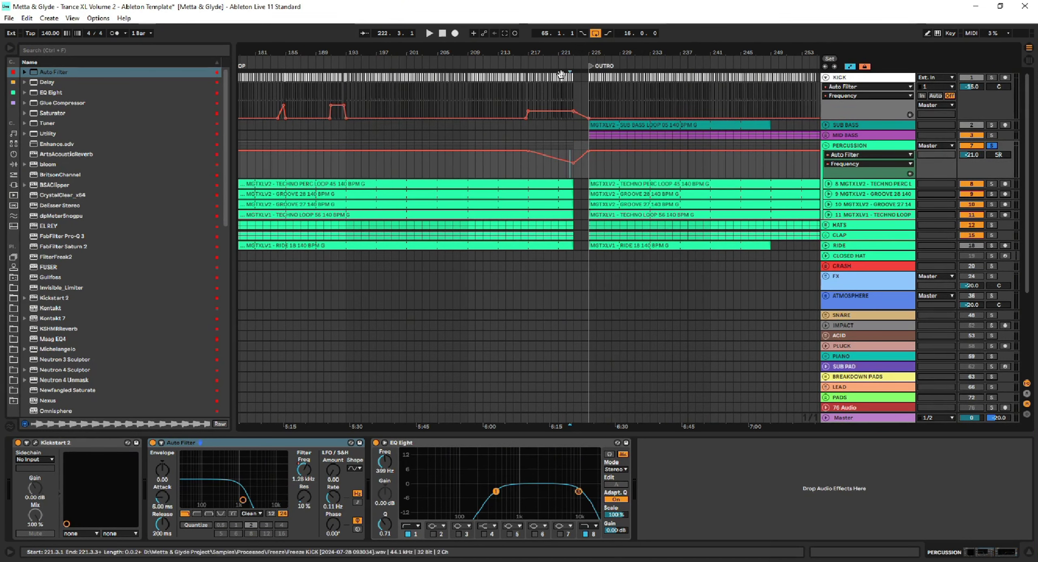
Play the full arrangement from the START marker at bar 33
{"action": "key", "text": "minus"}
{"action": "key", "text": "minus"}
{"action": "key", "text": "minus"}
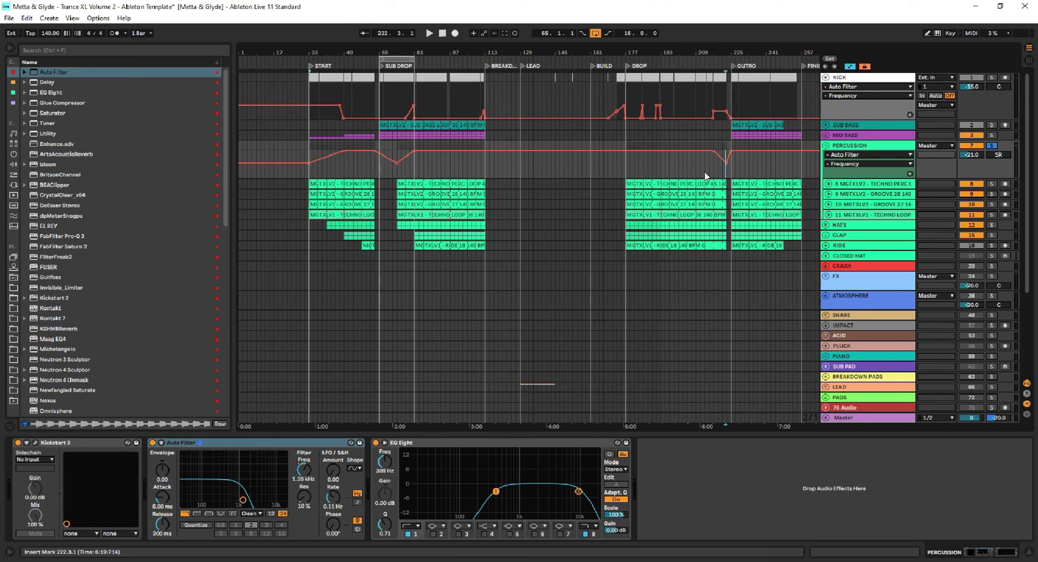
{"action": "left_click", "coordinate": [311, 179]}
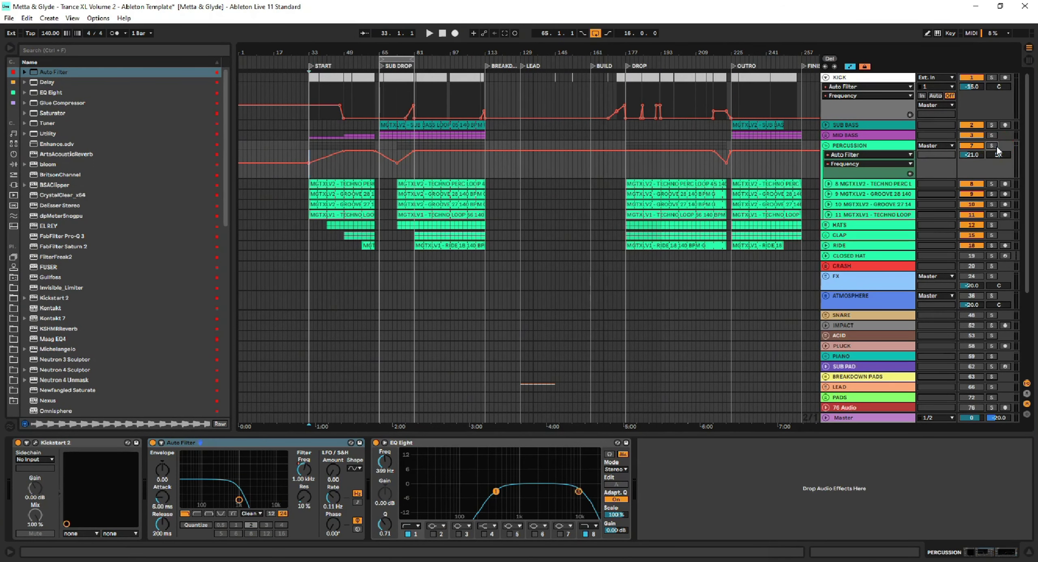
{"action": "key", "text": "space"}
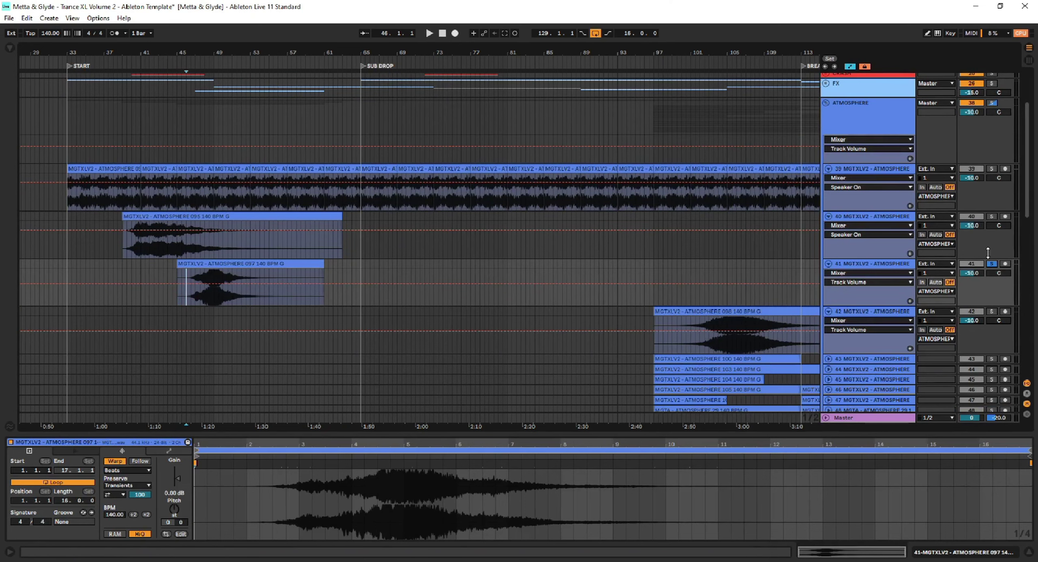
Unsolo the Atmosphere 097 track and play it together with the rest of the arrangement
{"action": "left_click", "coordinate": [991, 264]}
{"action": "key", "text": "space"}
{"action": "left_click_drag", "start_coordinate": [360, 53], "coordinate": [362, 38]}
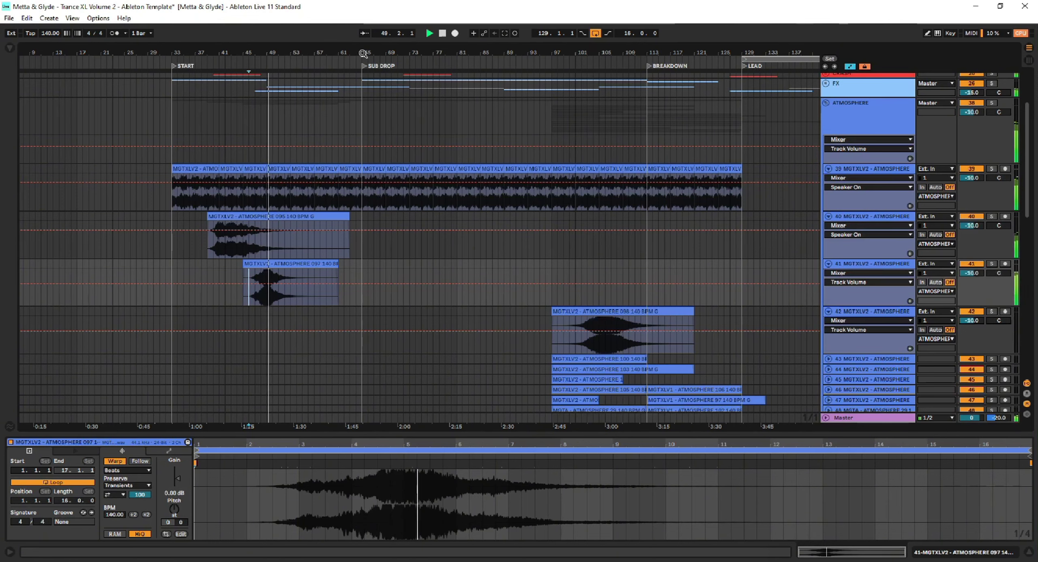
Solo the Atmosphere 098 track, move its clip to bar 57 across the sub drop, and play from bar 64
{"action": "scroll", "coordinate": [681, 210], "scroll_direction": "down", "scroll_amount": 2}
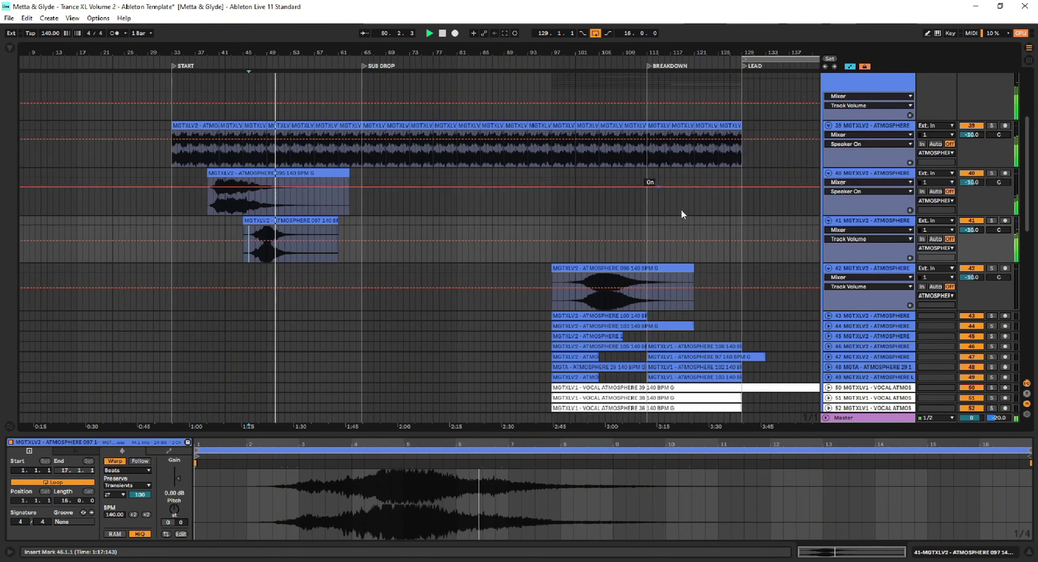
{"action": "left_click", "coordinate": [991, 268]}
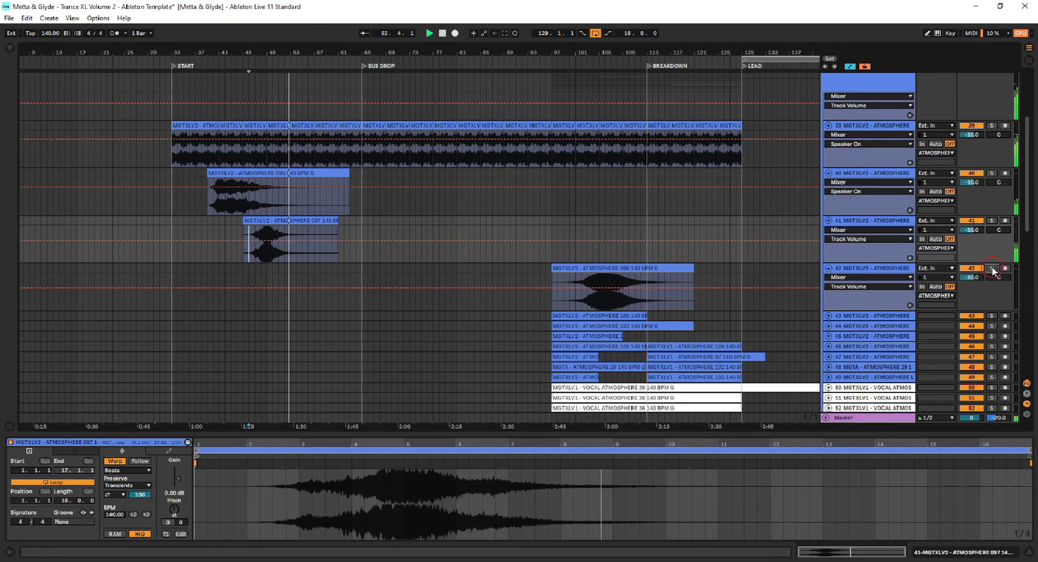
{"action": "left_click_drag", "start_coordinate": [612, 283], "coordinate": [374, 287]}
{"action": "left_click", "coordinate": [355, 308]}
{"action": "key", "text": "space"}
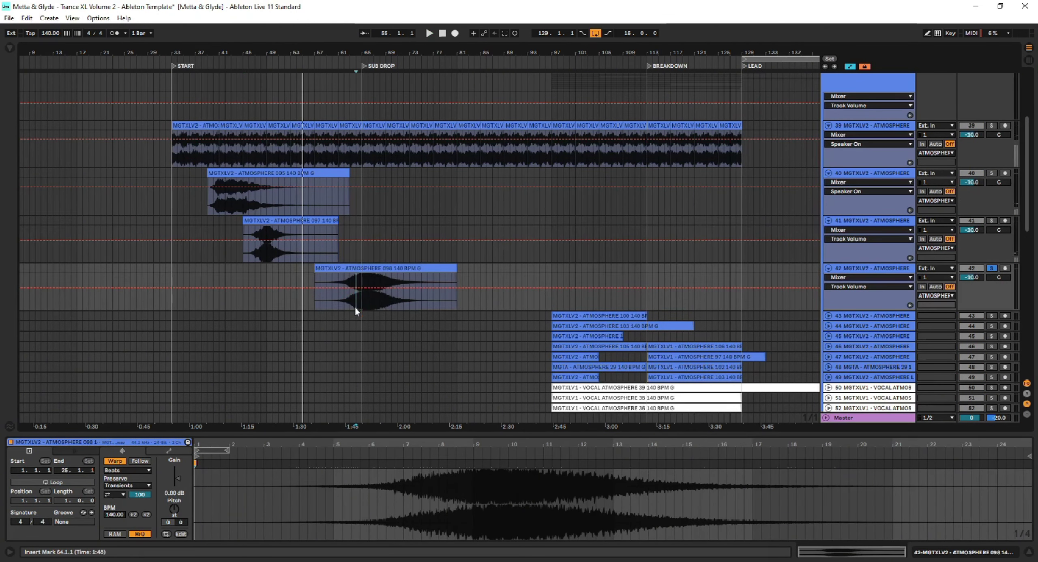
{"action": "key", "text": "space"}
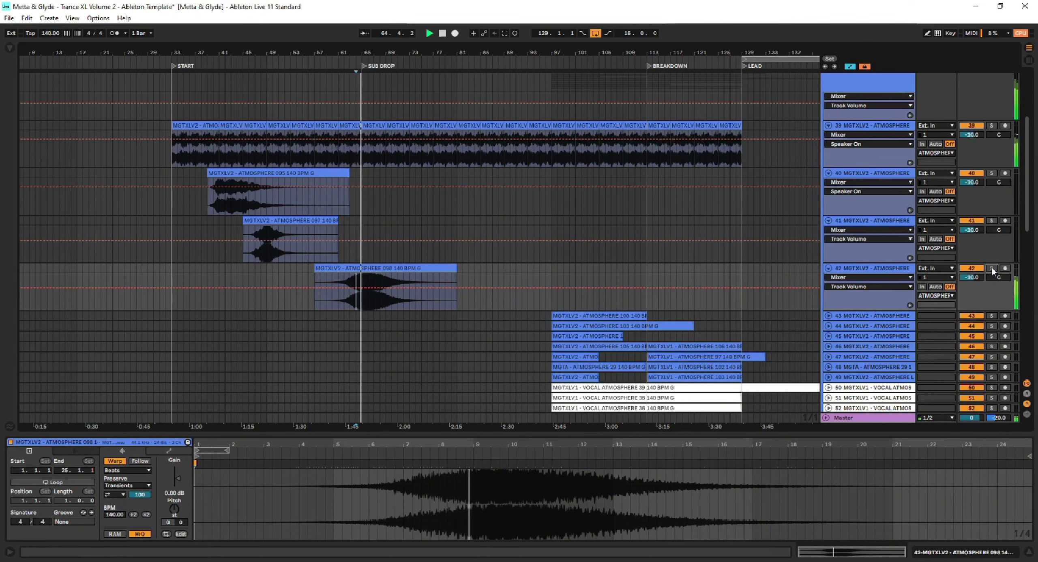
Copy the Atmosphere 098 clip to bar 153 on the same track so it spans the build up to the drop
{"action": "left_click_drag", "start_coordinate": [433, 57], "coordinate": [258, 51]}
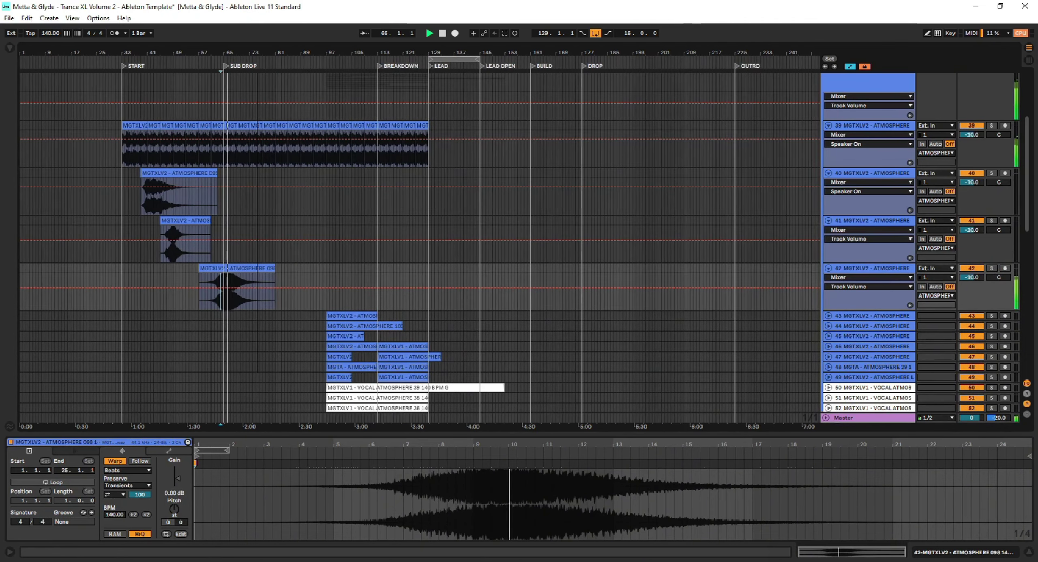
{"action": "scroll", "coordinate": [817, 228], "scroll_direction": "up", "scroll_amount": 5}
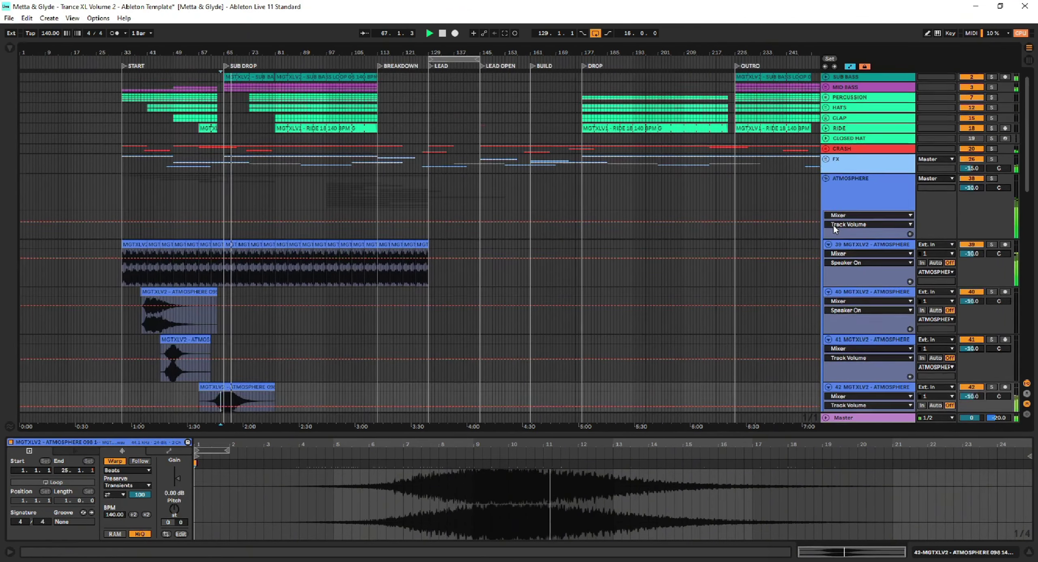
{"action": "scroll", "coordinate": [596, 210], "scroll_direction": "down", "scroll_amount": 5}
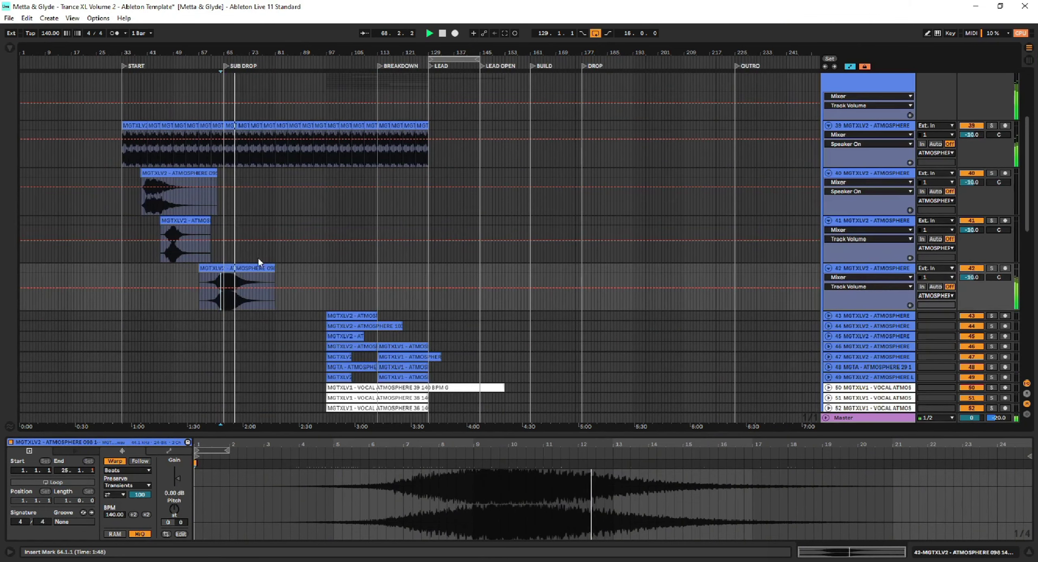
{"action": "left_click", "coordinate": [227, 268]}
{"action": "left_click_drag", "start_coordinate": [227, 267], "coordinate": [528, 276]}
{"action": "scroll", "coordinate": [634, 250], "scroll_direction": "up", "scroll_amount": 6}
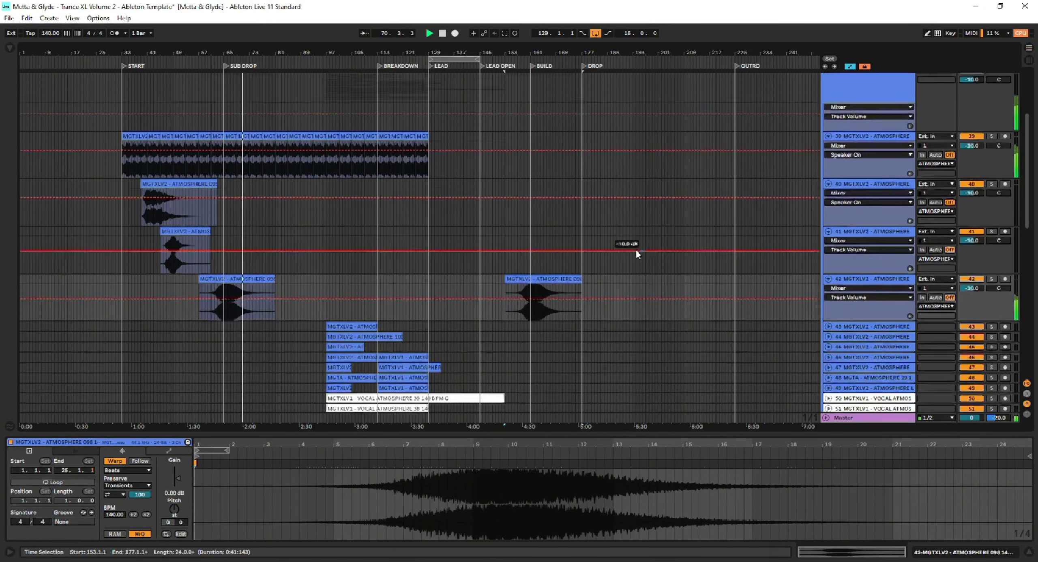
{"action": "scroll", "coordinate": [633, 253], "scroll_direction": "down", "scroll_amount": 4}
{"action": "scroll", "coordinate": [633, 252], "scroll_direction": "up", "scroll_amount": 4}
{"action": "scroll", "coordinate": [634, 252], "scroll_direction": "down", "scroll_amount": 5}
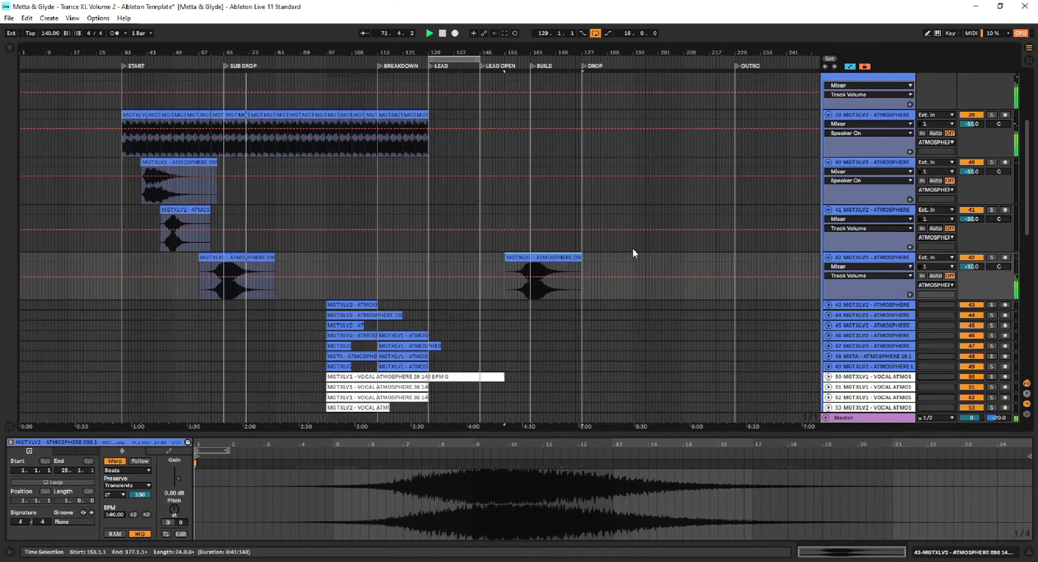
{"action": "scroll", "coordinate": [633, 253], "scroll_direction": "up", "scroll_amount": 5}
{"action": "scroll", "coordinate": [631, 251], "scroll_direction": "down", "scroll_amount": 5}
{"action": "scroll", "coordinate": [630, 250], "scroll_direction": "up", "scroll_amount": 5}
{"action": "scroll", "coordinate": [630, 250], "scroll_direction": "down", "scroll_amount": 3}
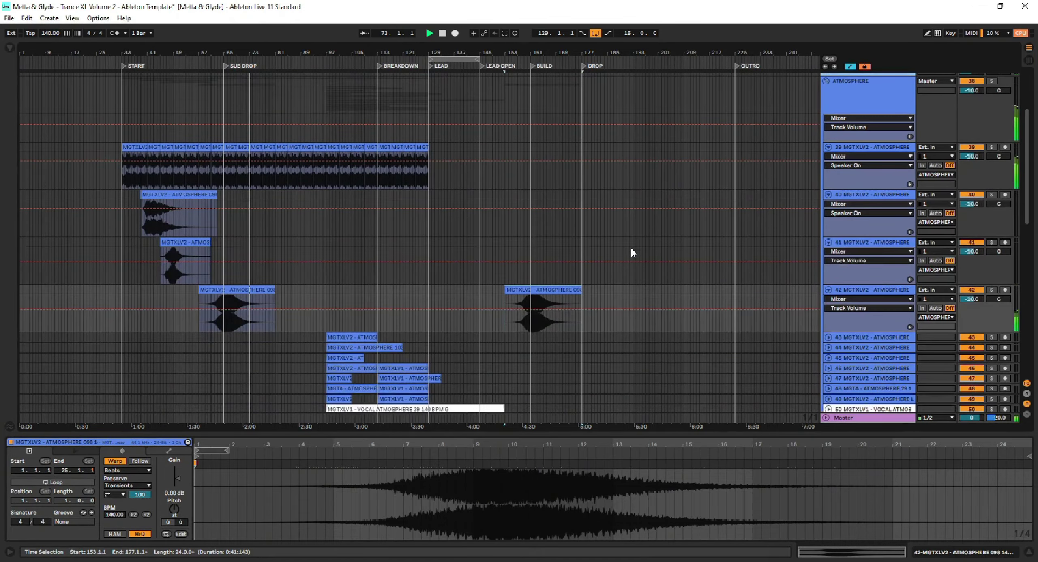
Unfold the Atmosphere 100 track (track 43) and stop playback
{"action": "left_click_drag", "start_coordinate": [344, 48], "coordinate": [408, 48]}
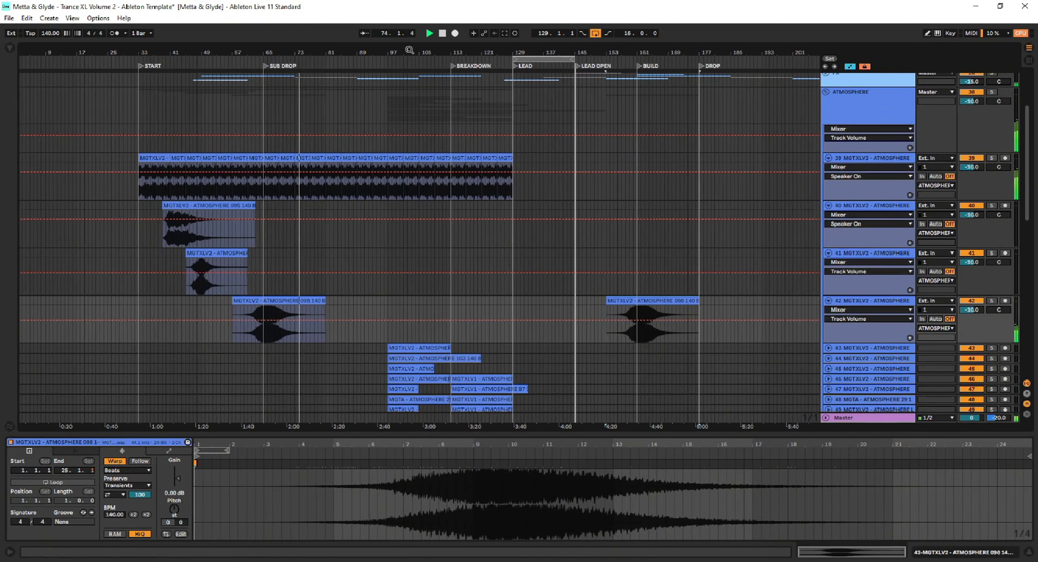
{"action": "left_click", "coordinate": [828, 348]}
{"action": "scroll", "coordinate": [389, 226], "scroll_direction": "up", "scroll_amount": 1}
{"action": "key", "text": "space"}
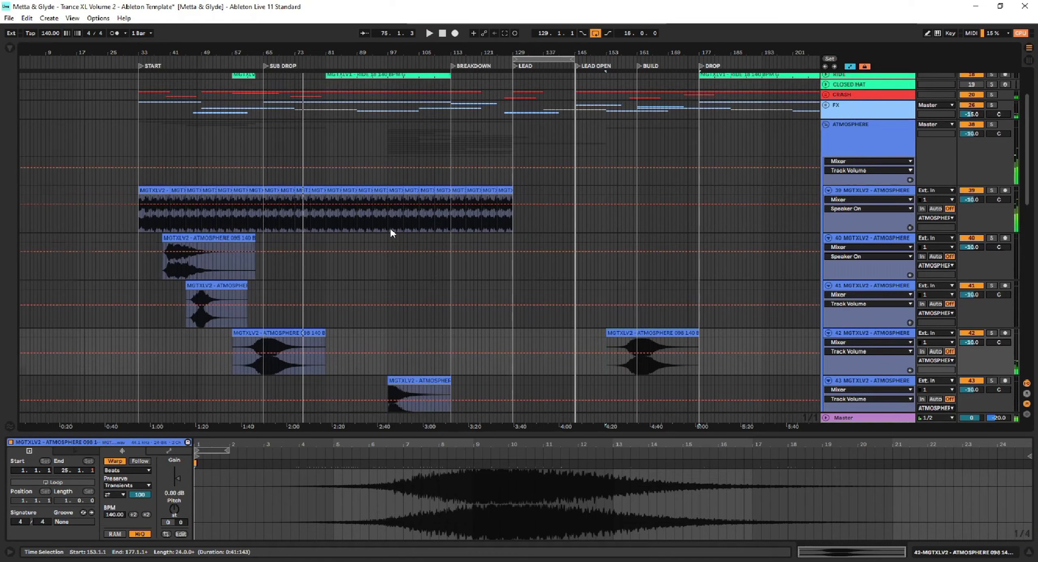
{"action": "scroll", "coordinate": [395, 251], "scroll_direction": "down", "scroll_amount": 3}
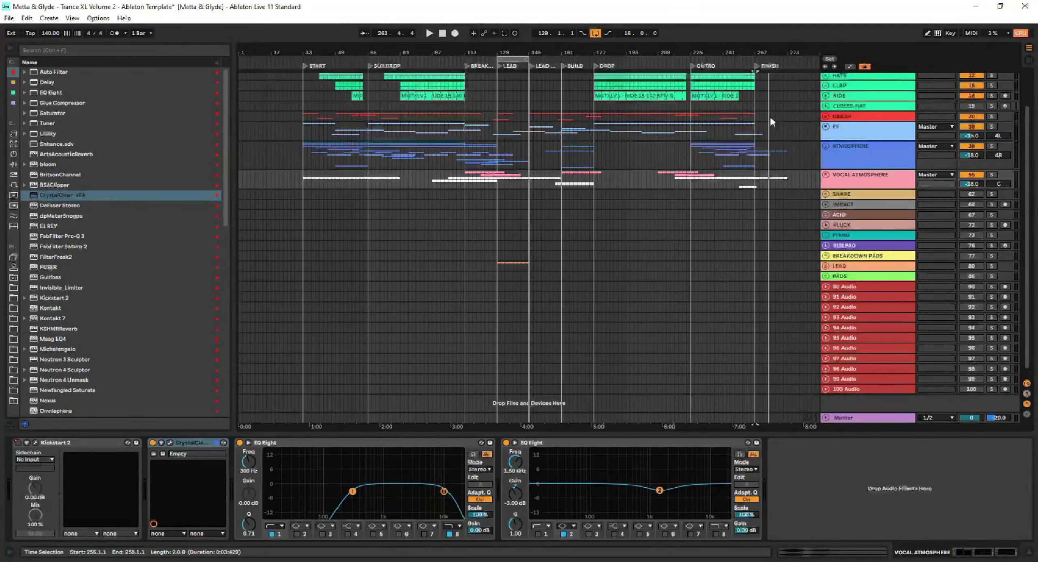
Browse the Trance XL Volume Two snare rolls and audition Snare Roll 36 and Snare Roll 35 in G
{"action": "left_click", "coordinate": [13, 390]}
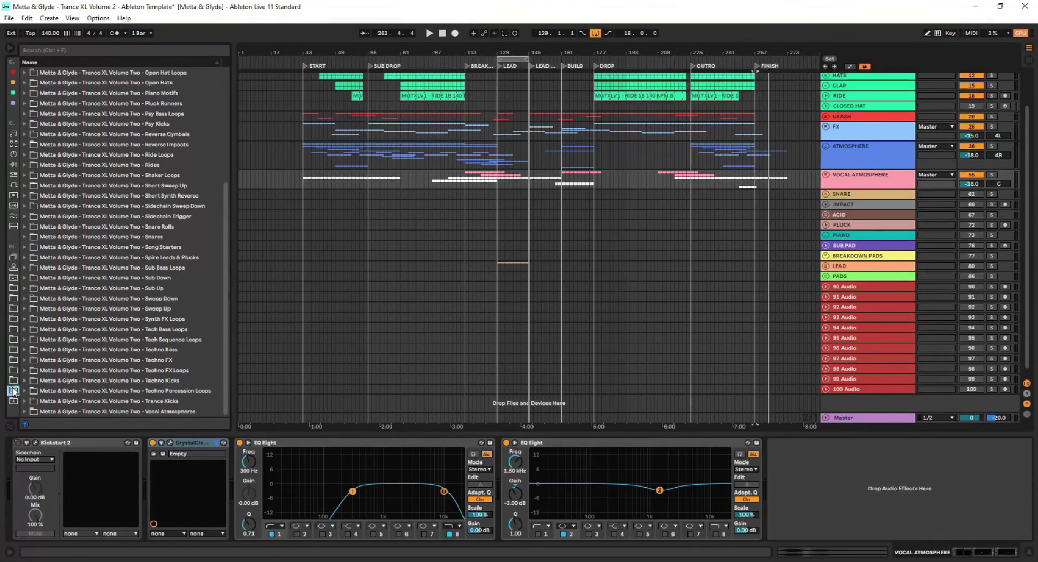
{"action": "left_click", "coordinate": [24, 227]}
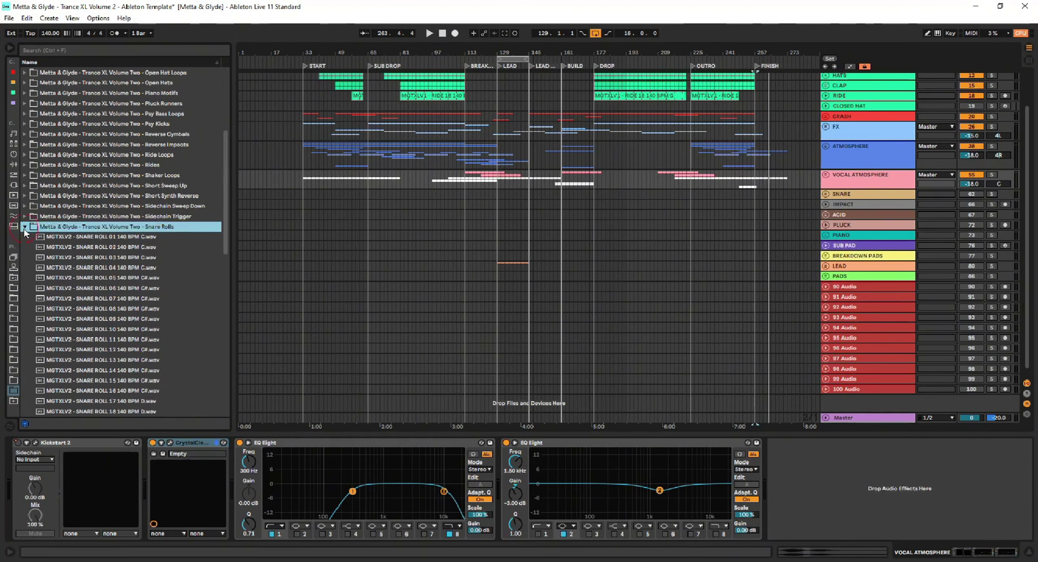
{"action": "scroll", "coordinate": [50, 242], "scroll_direction": "down", "scroll_amount": 10}
{"action": "left_click", "coordinate": [97, 274]}
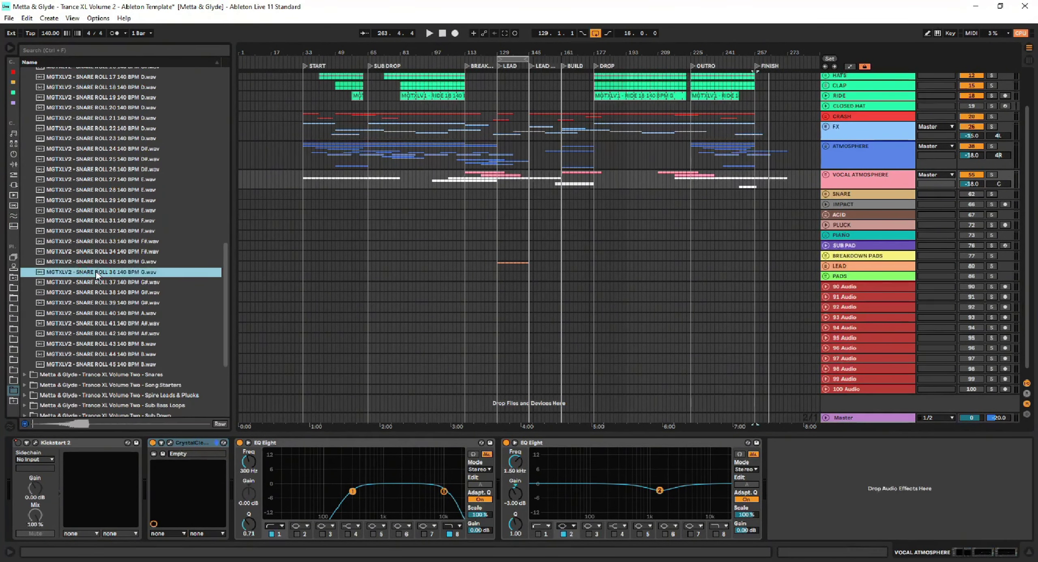
{"action": "key", "text": "Up"}
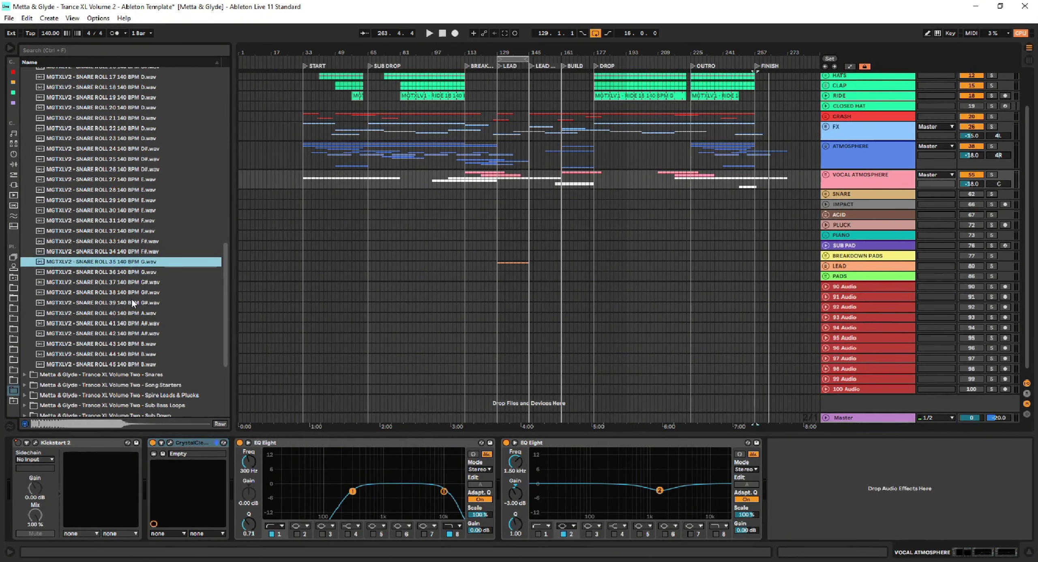
{"action": "key", "text": "Down"}
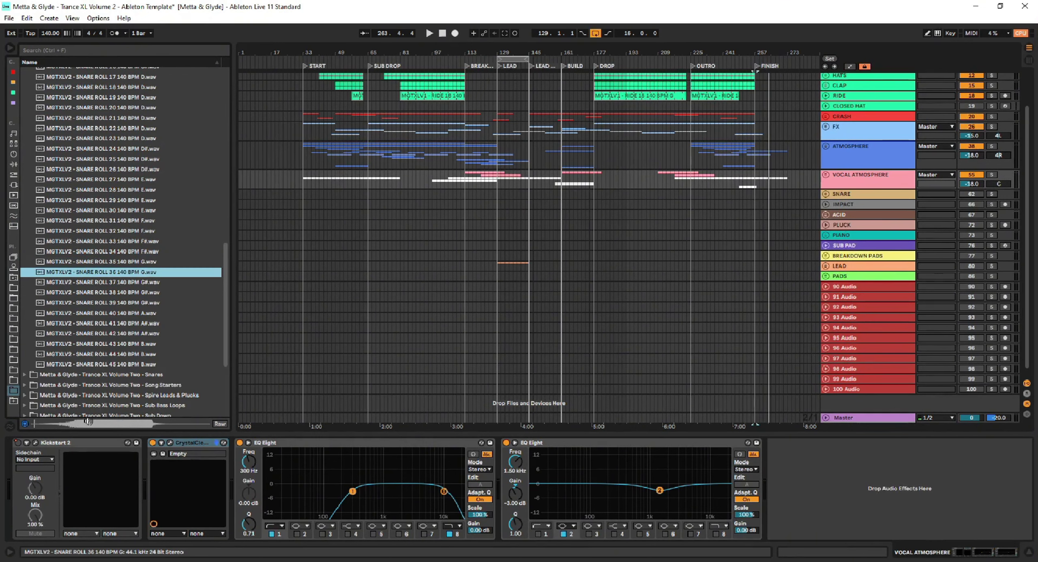
Unfold the SNARE group and place Snare Roll 36 140 BPM G on track 64 at bar 105, running into the breakdown
{"action": "left_click", "coordinate": [825, 194]}
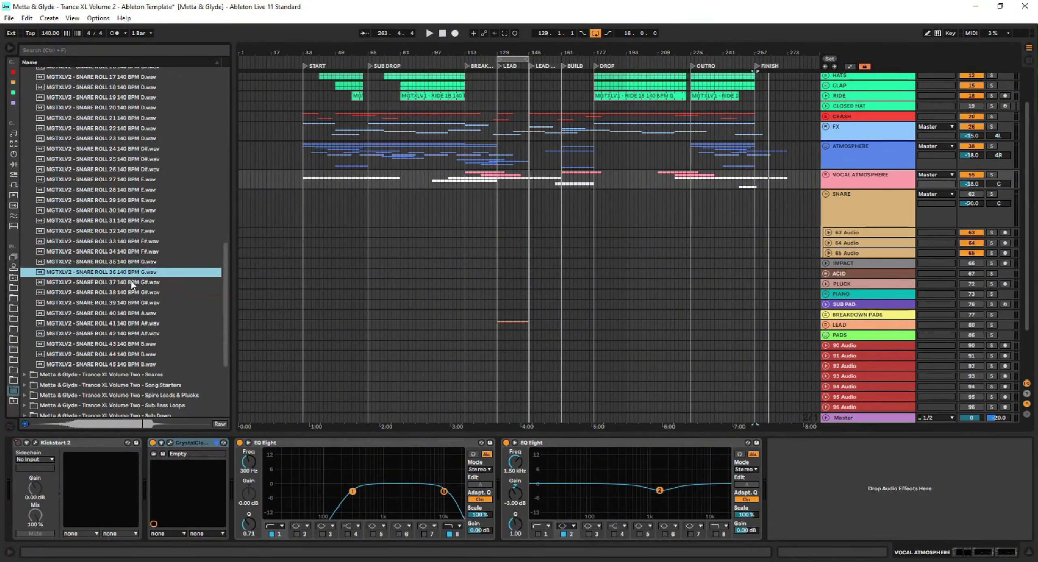
{"action": "left_click_drag", "start_coordinate": [131, 275], "coordinate": [449, 242]}
{"action": "scroll", "coordinate": [463, 243], "scroll_direction": "up", "scroll_amount": 5}
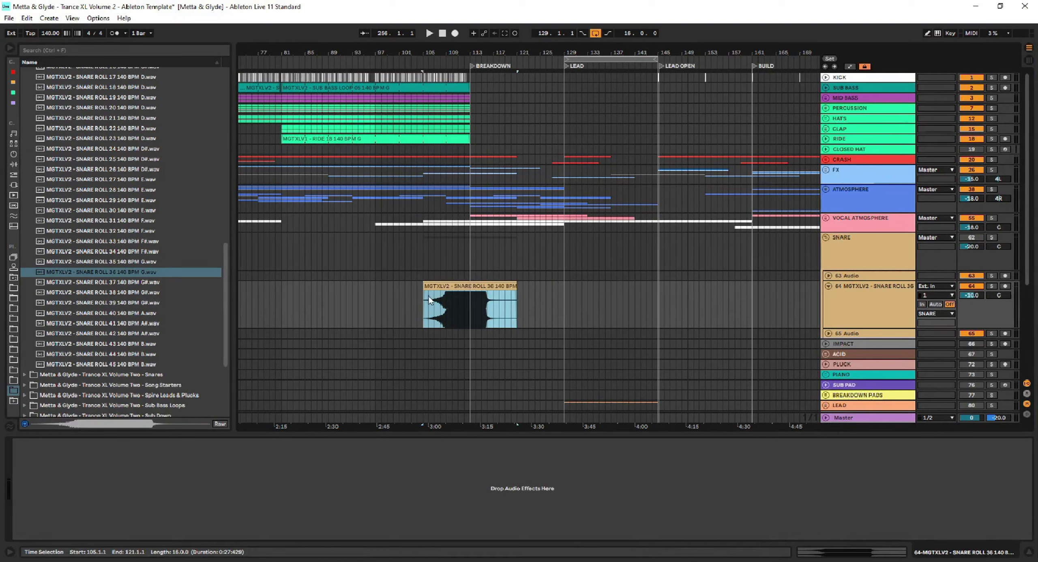
{"action": "left_click", "coordinate": [440, 287]}
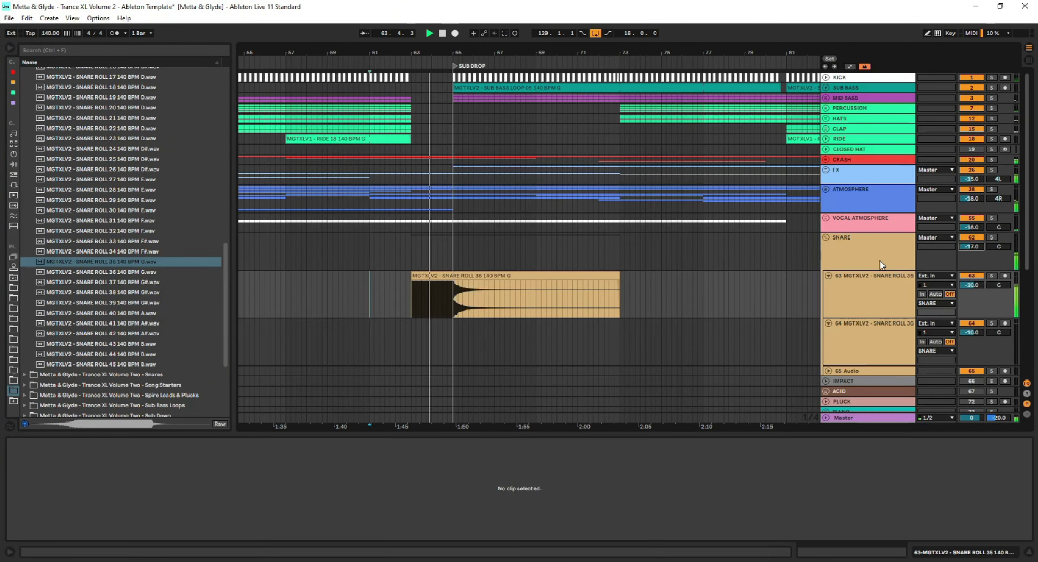
Raise the SNARE group's volume to -11 dB while the snare roll plays at the sub drop
{"action": "key", "text": "Up"}
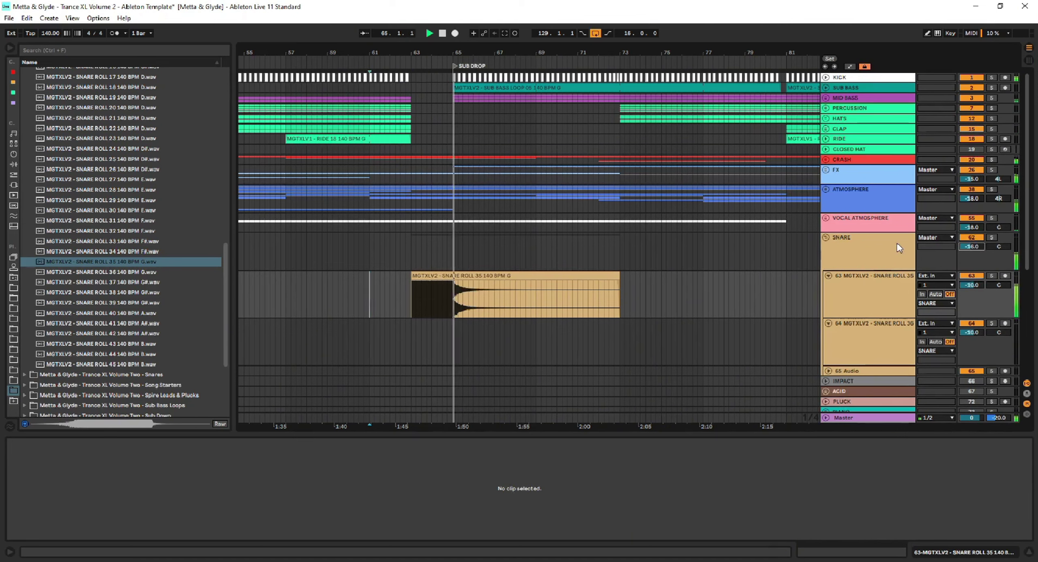
{"action": "key", "text": "Tab"}
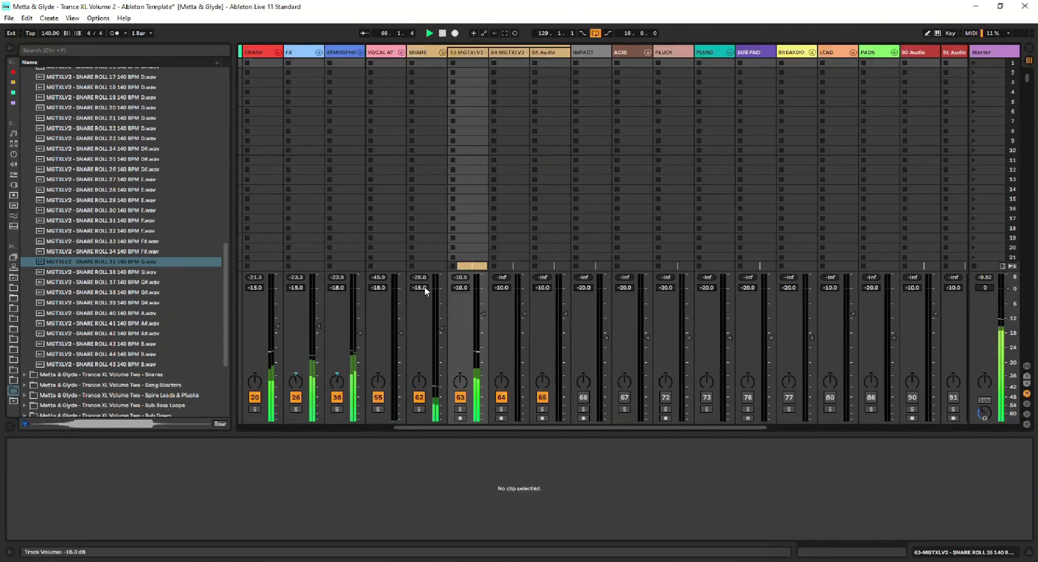
{"action": "left_click_drag", "start_coordinate": [425, 287], "coordinate": [425, 275]}
{"action": "left_click", "coordinate": [1029, 48]}
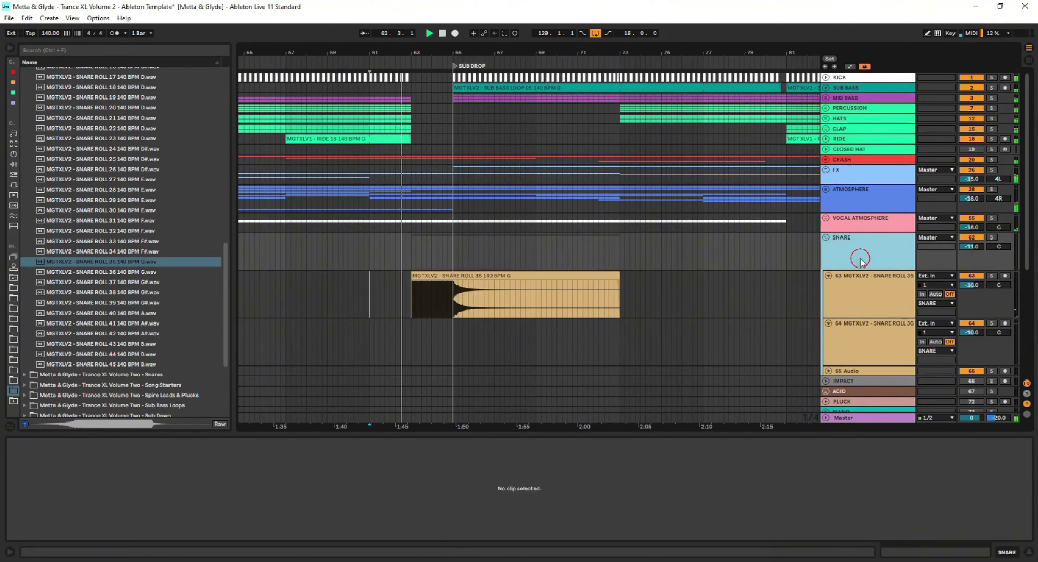
Add an EQ Eight to the SNARE group with a low-cut filter at about 128 Hz
{"action": "left_click", "coordinate": [13, 72]}
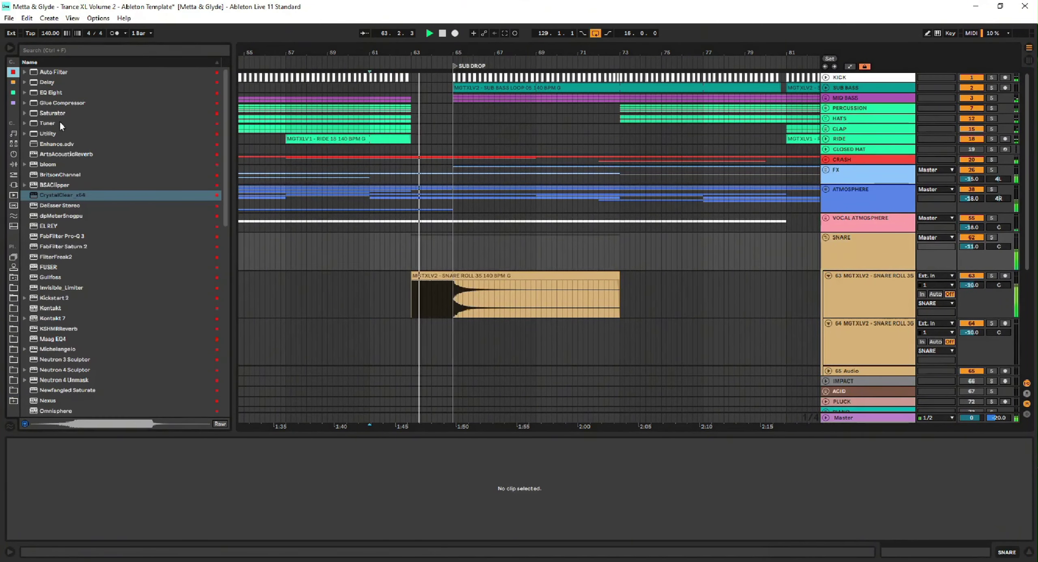
{"action": "left_click", "coordinate": [50, 93]}
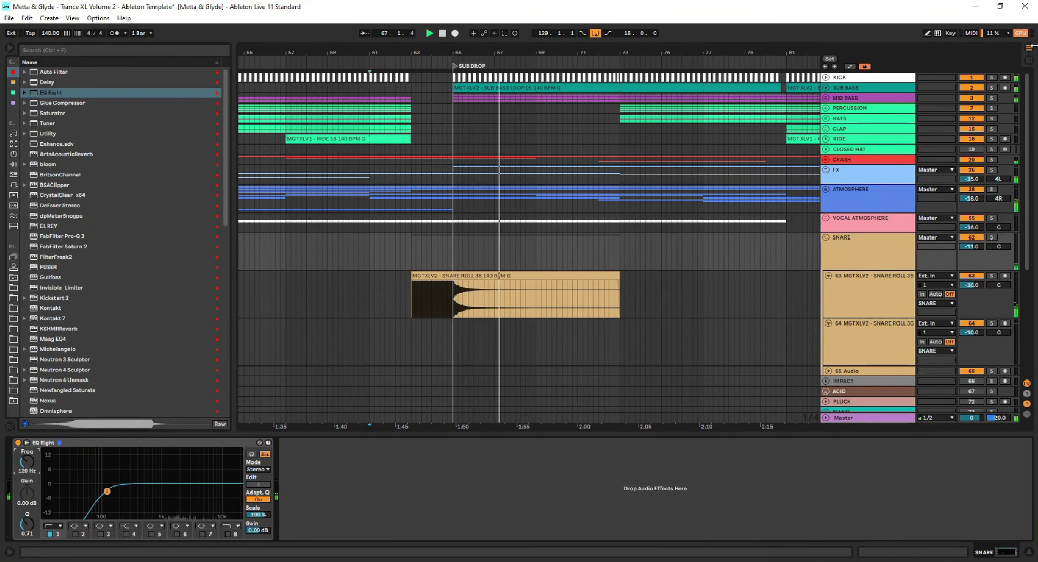
{"action": "left_click", "coordinate": [1029, 61]}
{"action": "left_click", "coordinate": [1028, 59]}
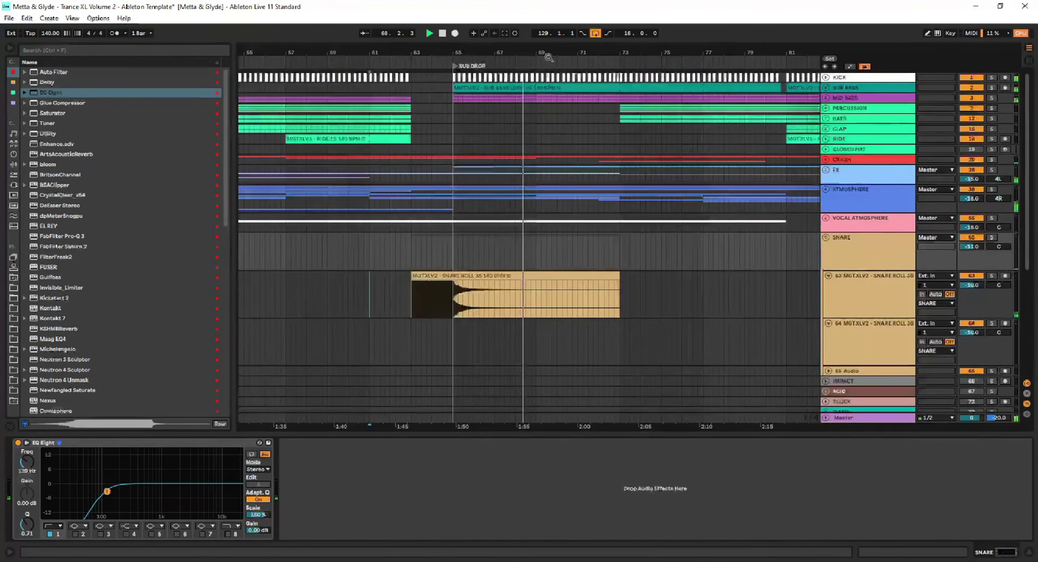
Audition the snare roll from bar 105 and lower the SNARE group's volume to -13 dB
{"action": "left_click", "coordinate": [650, 300]}
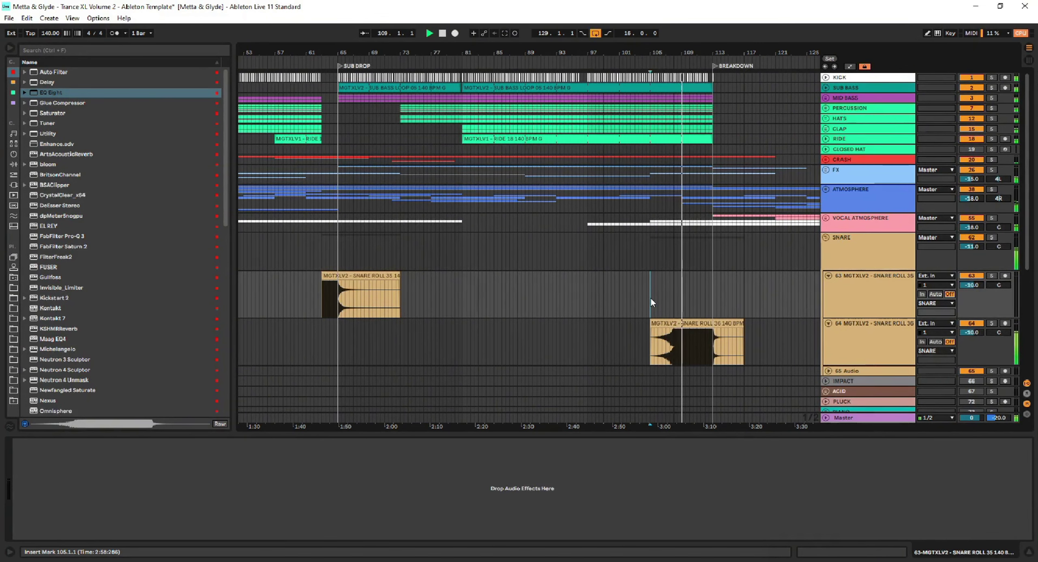
{"action": "key", "text": "Tab"}
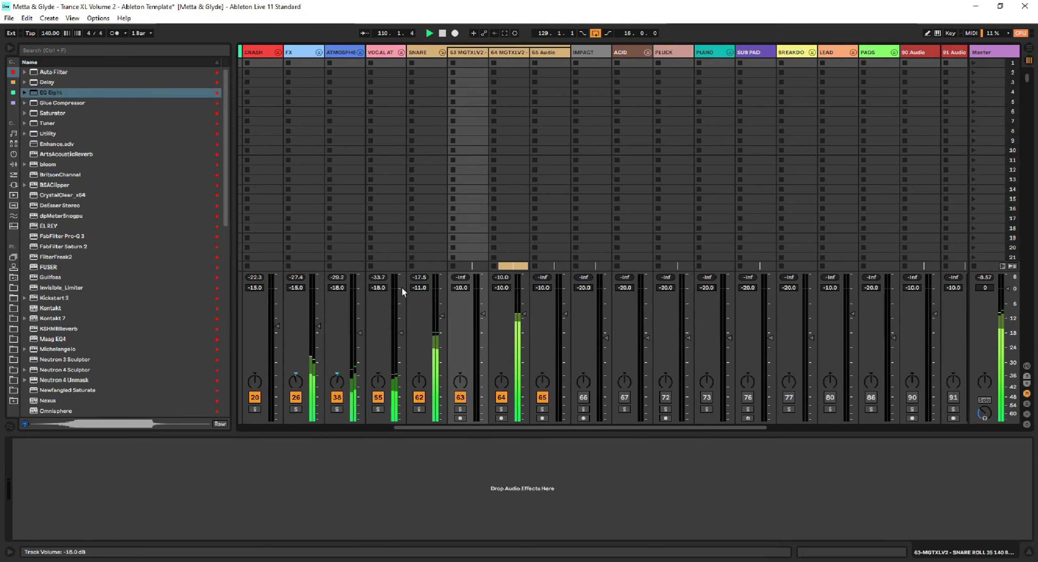
{"action": "scroll", "coordinate": [417, 291], "scroll_direction": "down", "scroll_amount": 1}
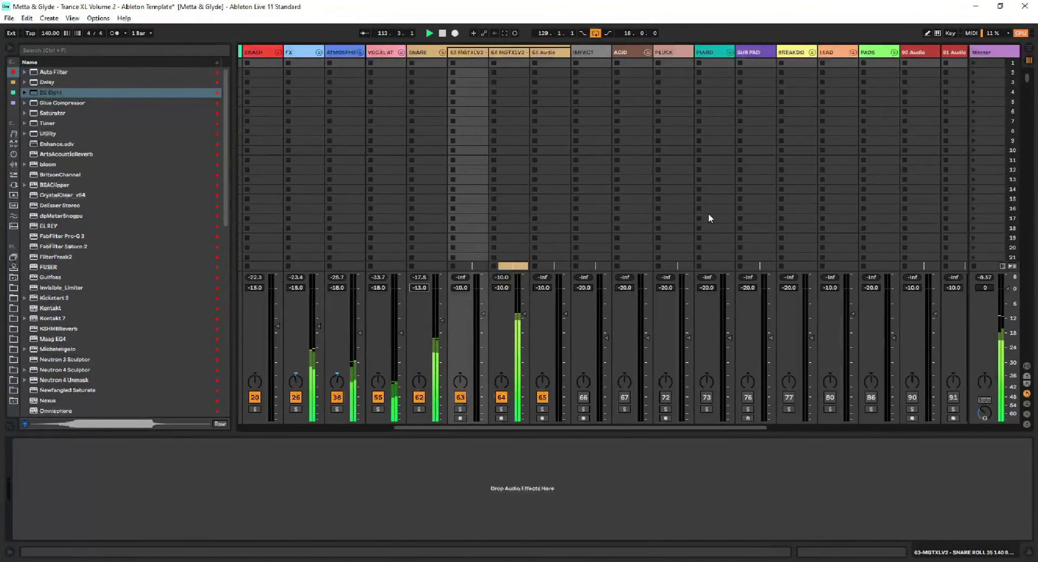
{"action": "key", "text": "Tab"}
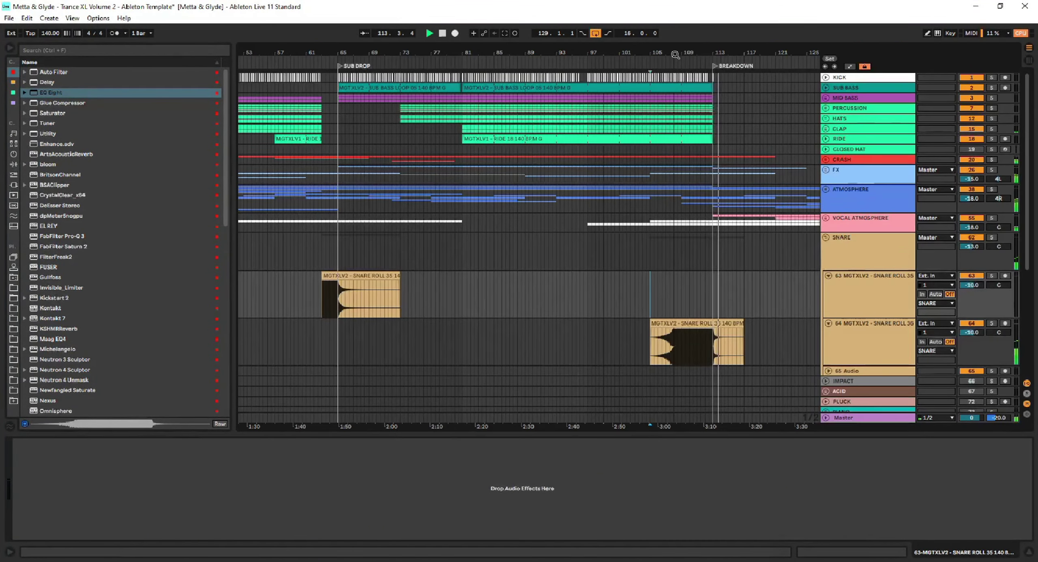
{"action": "left_click_drag", "start_coordinate": [674, 52], "coordinate": [553, 33]}
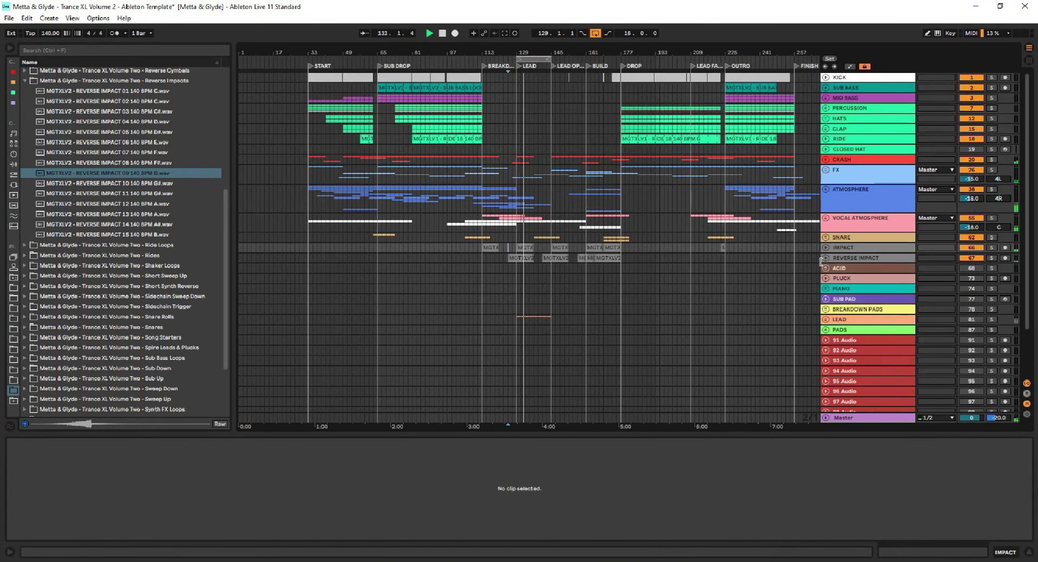
Browse the Trance Toolkit Volume Two acid loops and audition Acid Loop 01 and Acid Loop 02 in G
{"action": "left_click", "coordinate": [810, 268]}
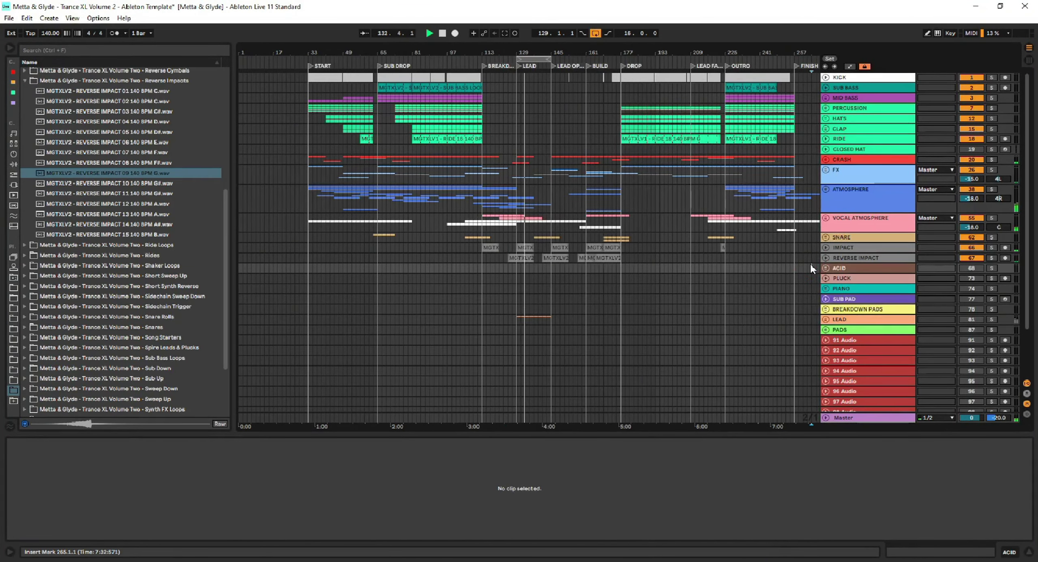
{"action": "left_click", "coordinate": [13, 370]}
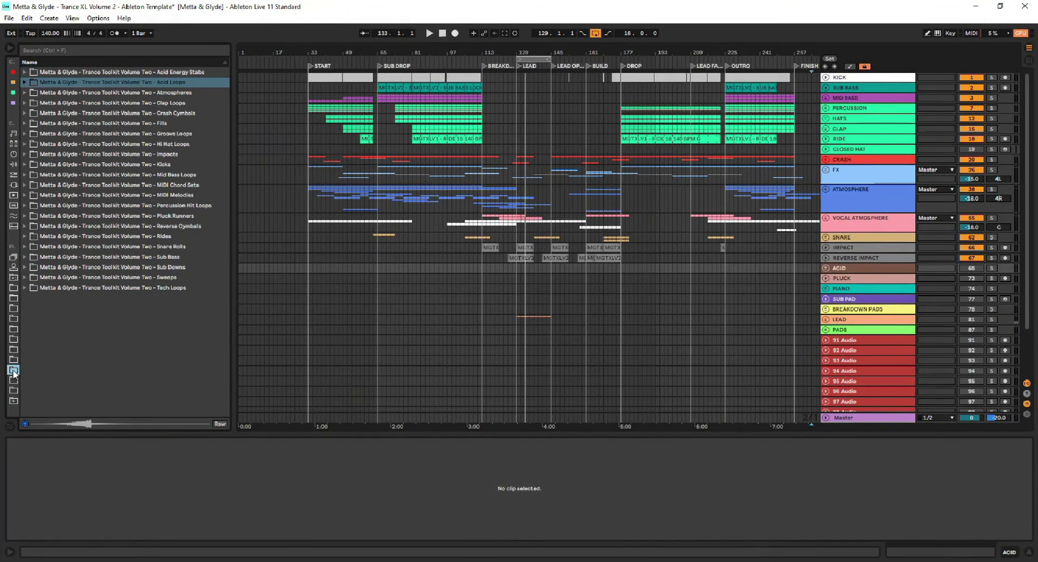
{"action": "left_click", "coordinate": [32, 83]}
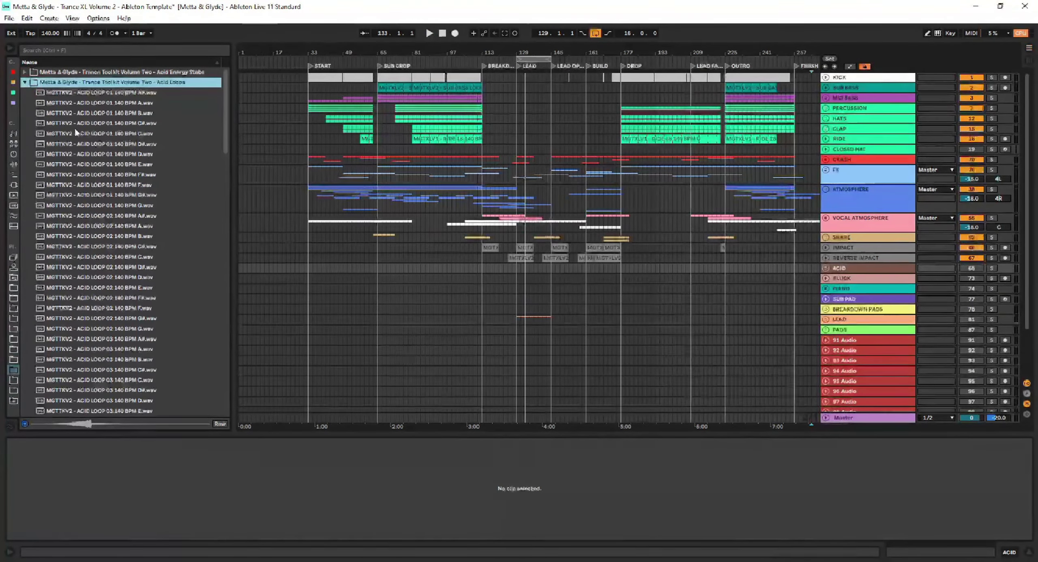
{"action": "left_click", "coordinate": [126, 206]}
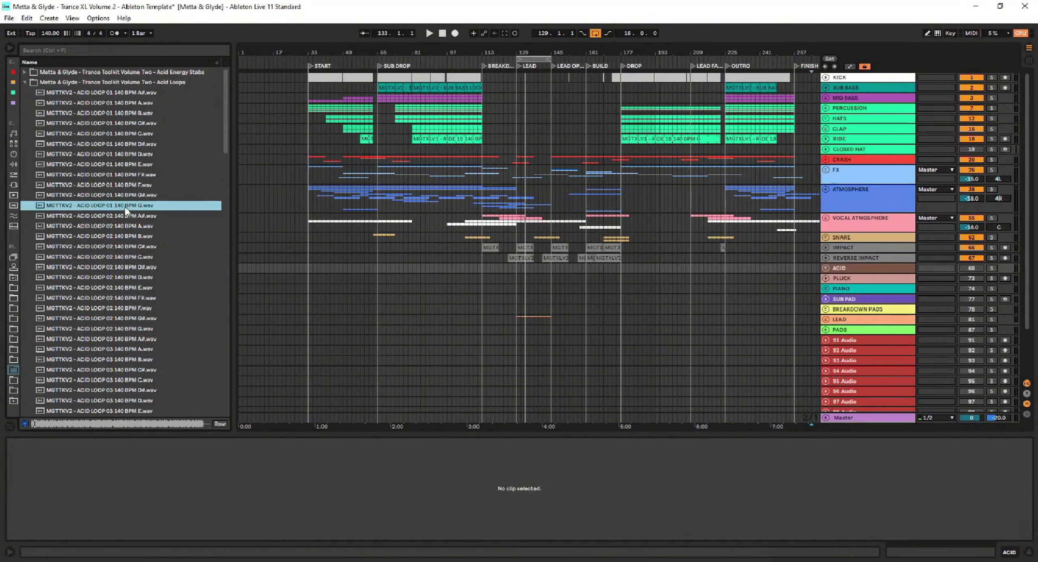
{"action": "scroll", "coordinate": [126, 234], "scroll_direction": "down", "scroll_amount": 2}
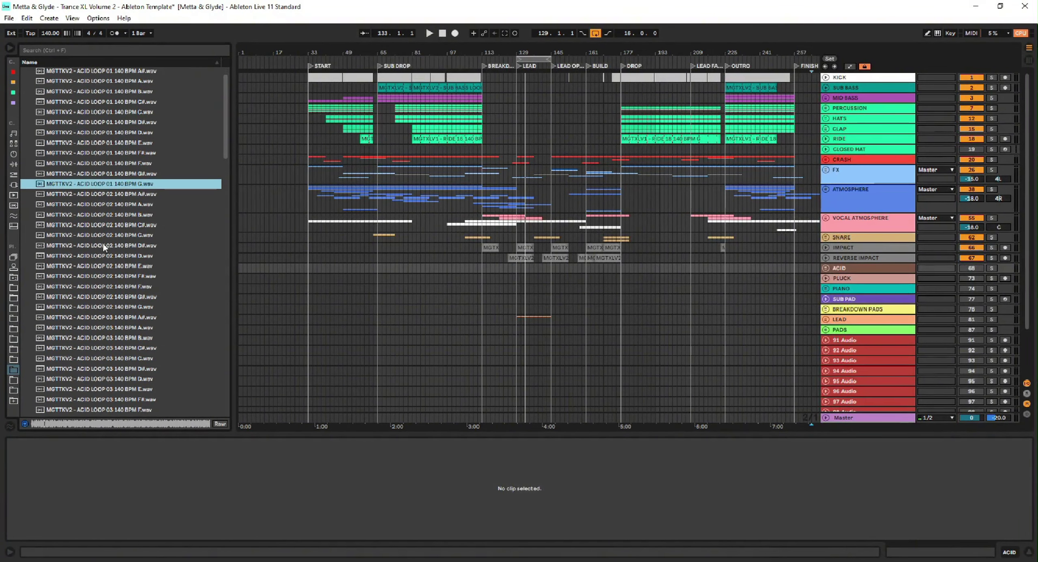
{"action": "left_click", "coordinate": [129, 307]}
{"action": "scroll", "coordinate": [130, 310], "scroll_direction": "down", "scroll_amount": 2}
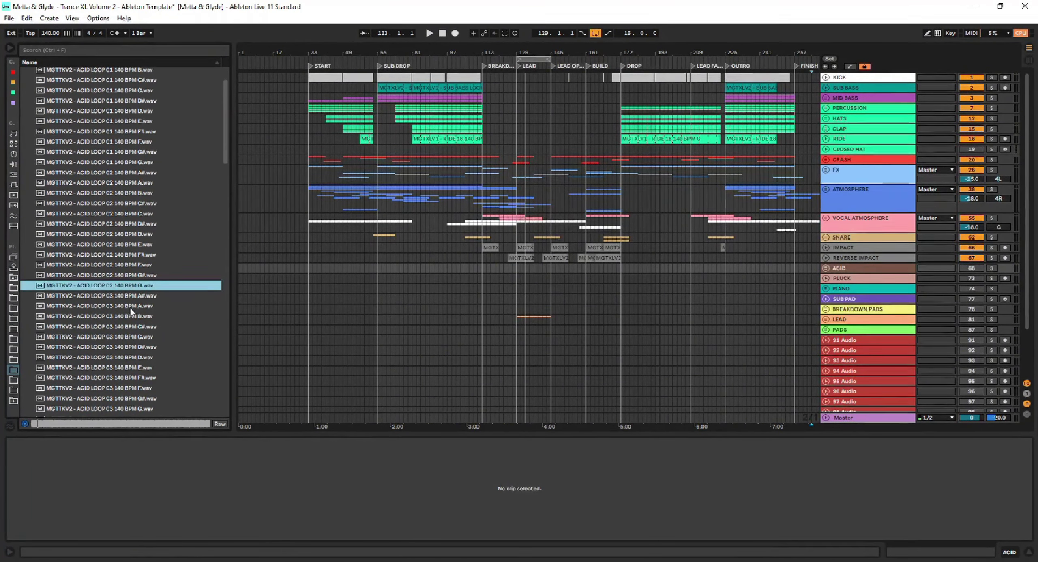
{"action": "scroll", "coordinate": [130, 310], "scroll_direction": "down", "scroll_amount": 1}
Unfold the ACID group, place Acid Loop 02 140 BPM G on track 69 at bar 33, and unfold that track
{"action": "left_click", "coordinate": [826, 268]}
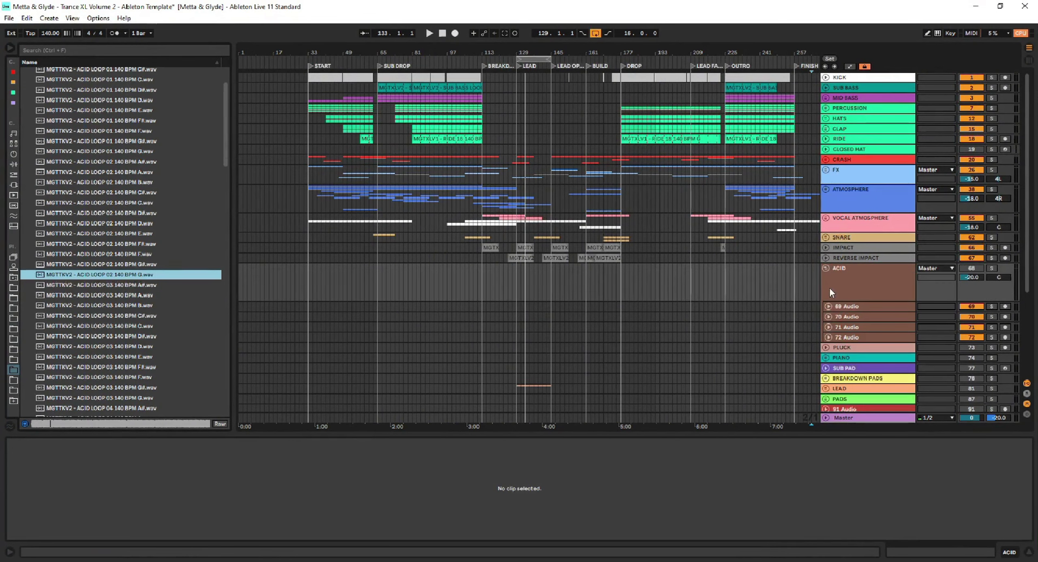
{"action": "left_click_drag", "start_coordinate": [130, 276], "coordinate": [309, 306]}
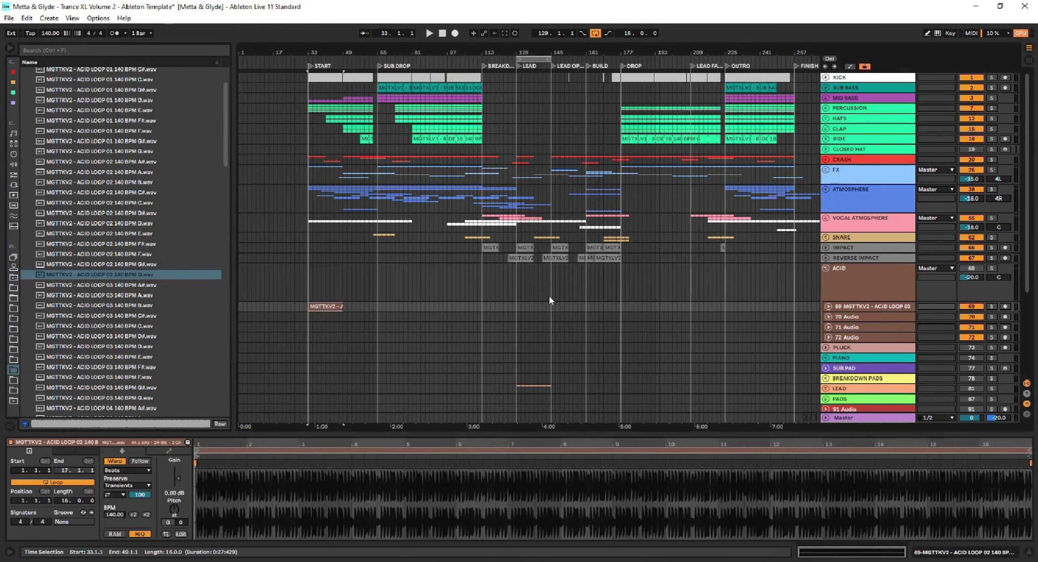
{"action": "left_click", "coordinate": [828, 307]}
Audition the G versions of Acid Loops 03, 04, 05 and 06
{"action": "scroll", "coordinate": [551, 279], "scroll_direction": "down", "scroll_amount": 1}
{"action": "scroll", "coordinate": [114, 286], "scroll_direction": "down", "scroll_amount": 5}
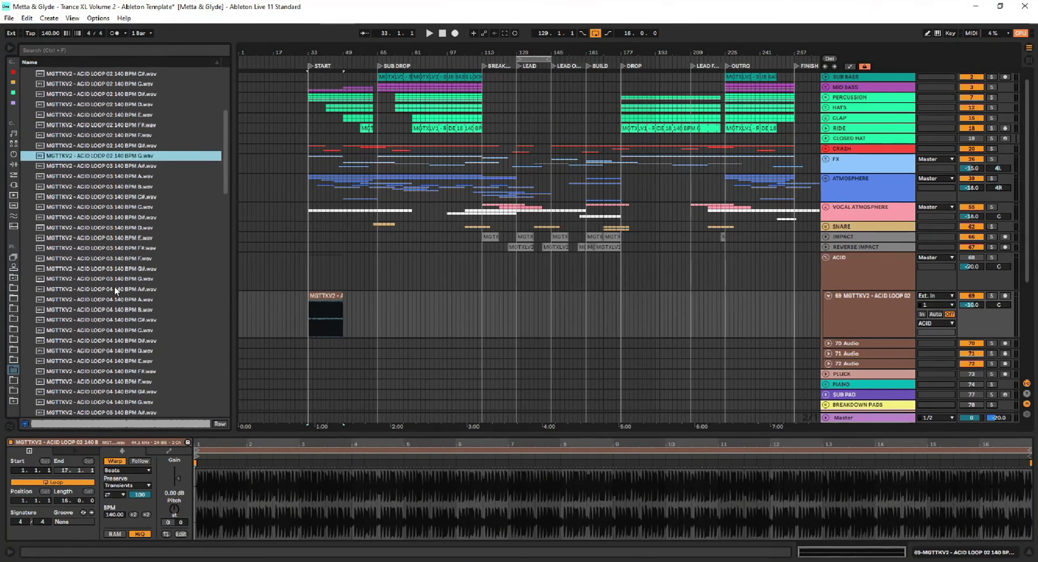
{"action": "left_click", "coordinate": [125, 246]}
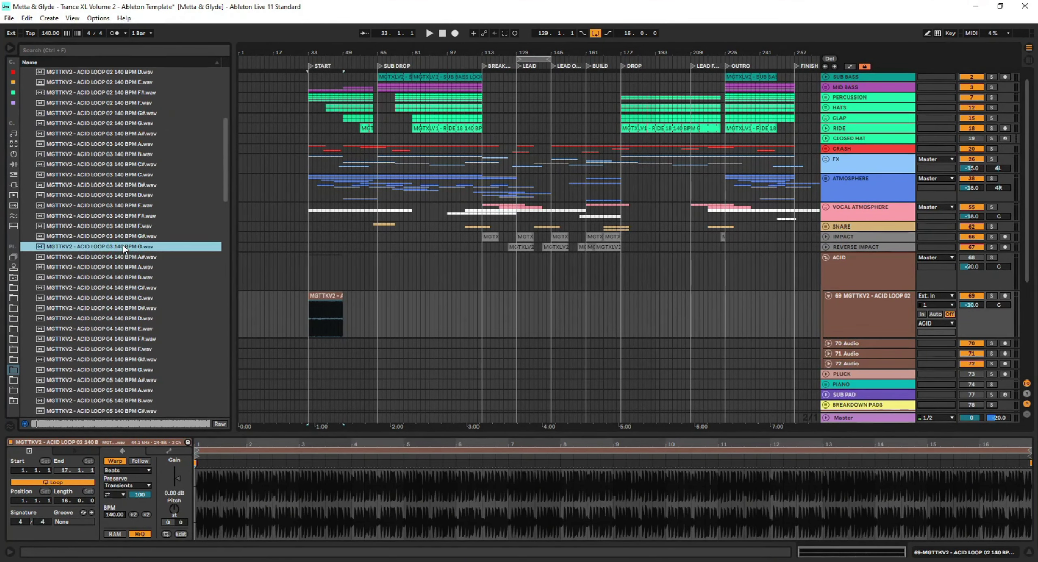
{"action": "scroll", "coordinate": [117, 263], "scroll_direction": "down", "scroll_amount": 2}
{"action": "left_click", "coordinate": [101, 306]}
{"action": "scroll", "coordinate": [100, 307], "scroll_direction": "down", "scroll_amount": 2}
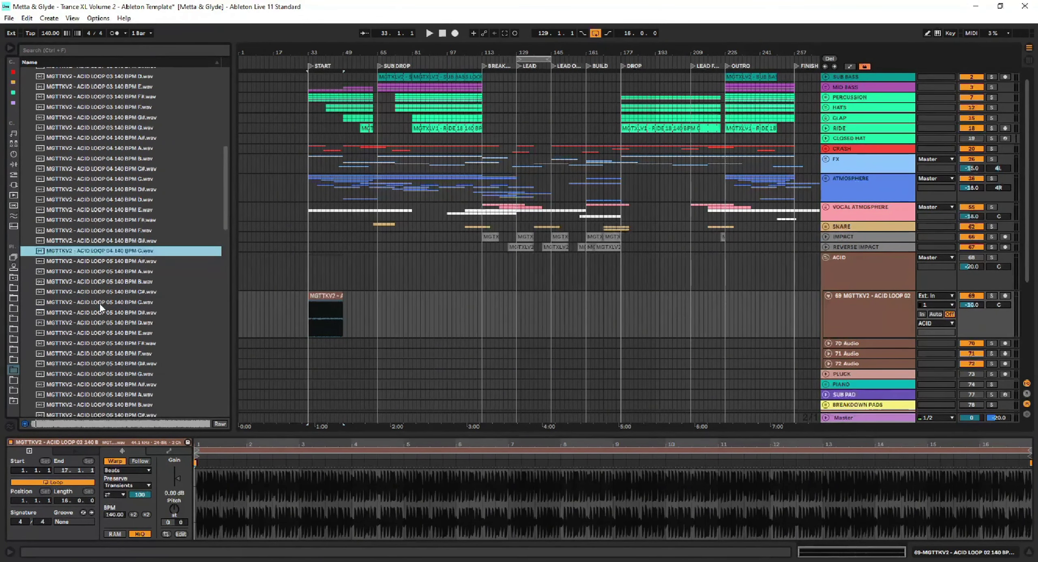
{"action": "scroll", "coordinate": [100, 308], "scroll_direction": "down", "scroll_amount": 1}
{"action": "left_click", "coordinate": [116, 330]}
{"action": "scroll", "coordinate": [115, 308], "scroll_direction": "down", "scroll_amount": 2}
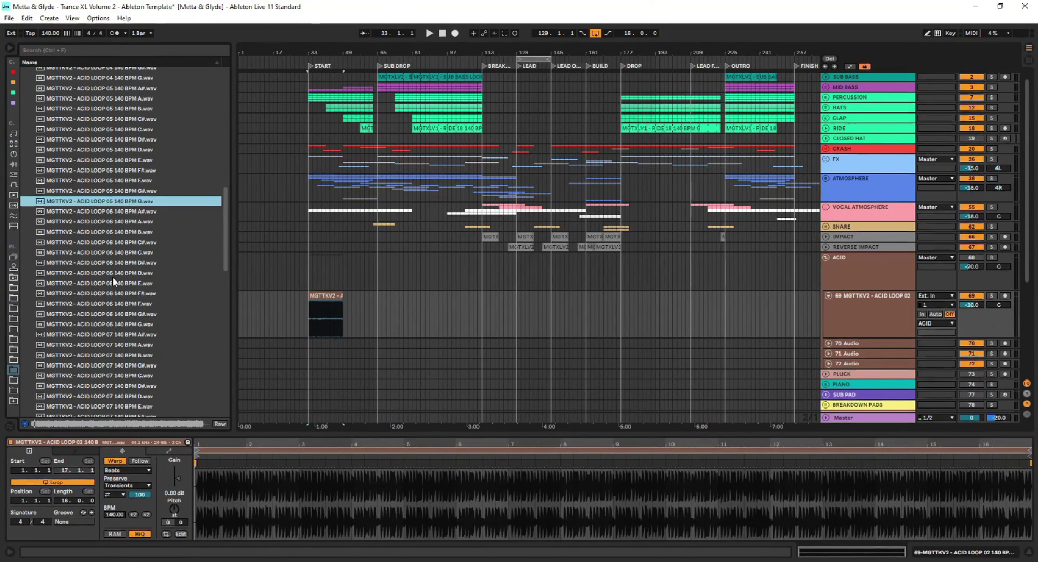
{"action": "left_click", "coordinate": [118, 323]}
{"action": "scroll", "coordinate": [109, 257], "scroll_direction": "down", "scroll_amount": 3}
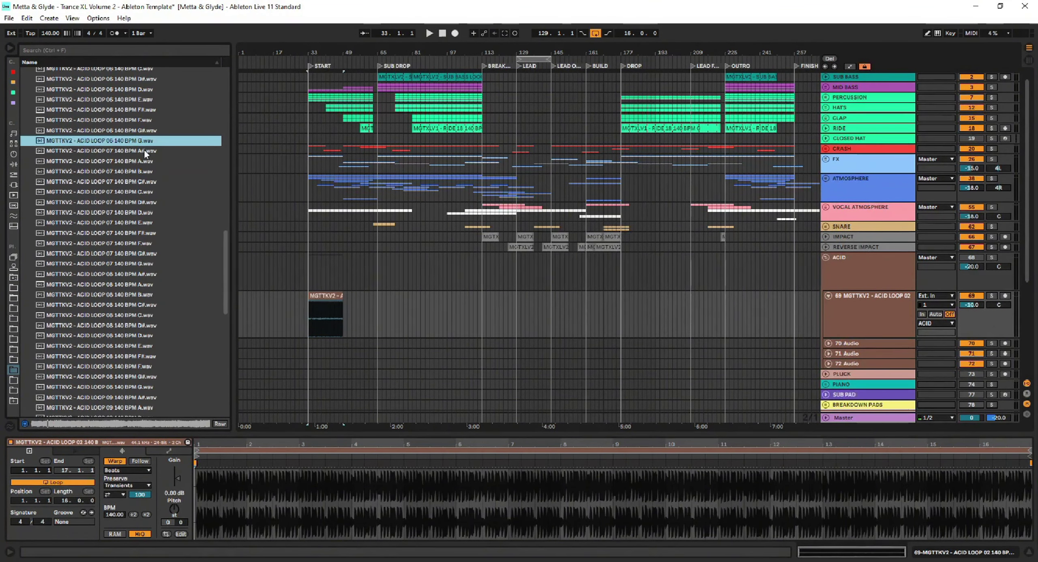
Place Acid Loop 06 140 BPM G on track 70 at bar 33, play it with the ACID group soloed, and unfold the track
{"action": "left_click_drag", "start_coordinate": [138, 142], "coordinate": [309, 343]}
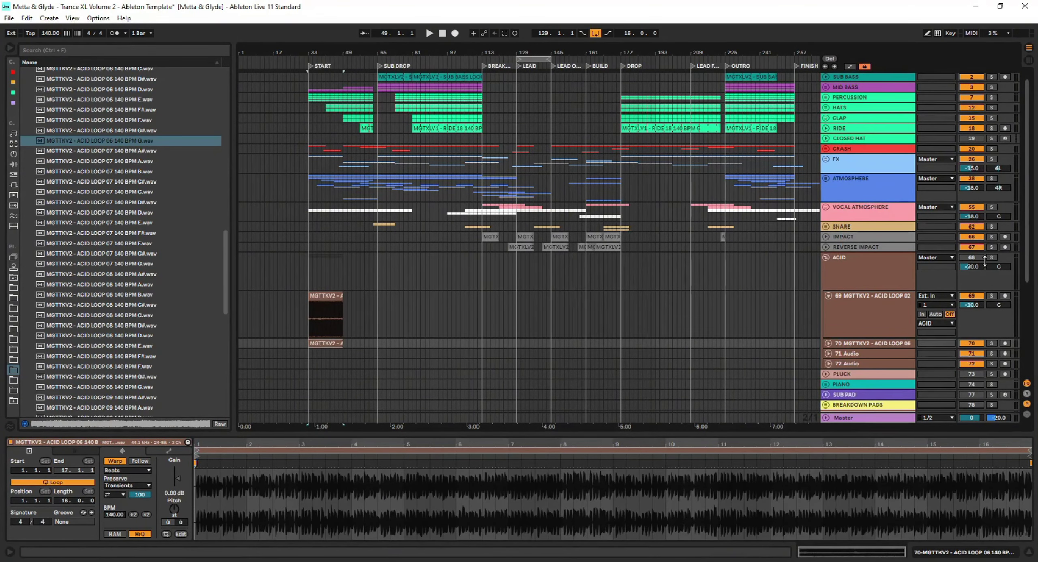
{"action": "key", "text": "space"}
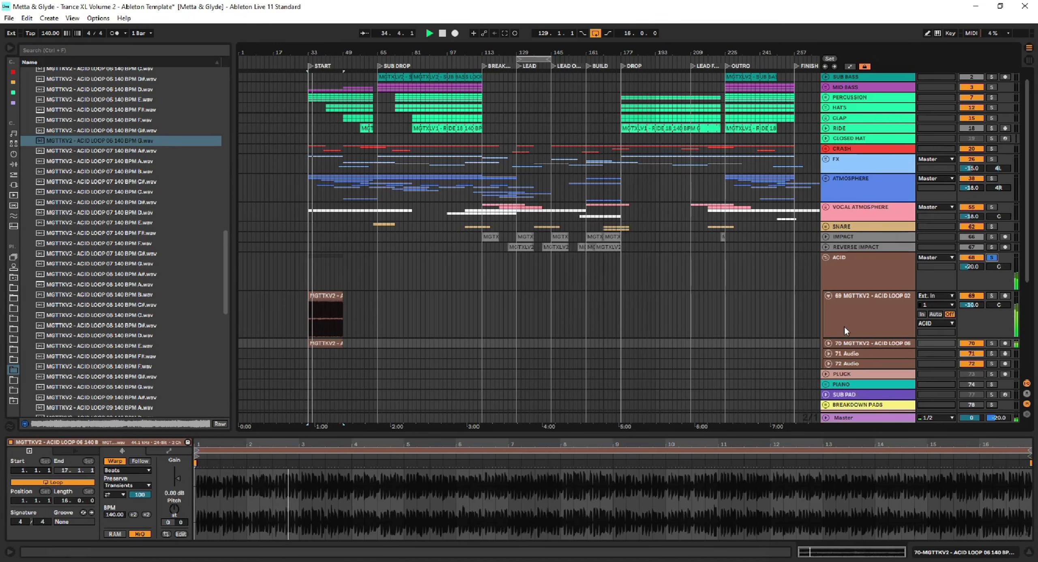
{"action": "left_click", "coordinate": [828, 343]}
{"action": "scroll", "coordinate": [428, 186], "scroll_direction": "up", "scroll_amount": 1}
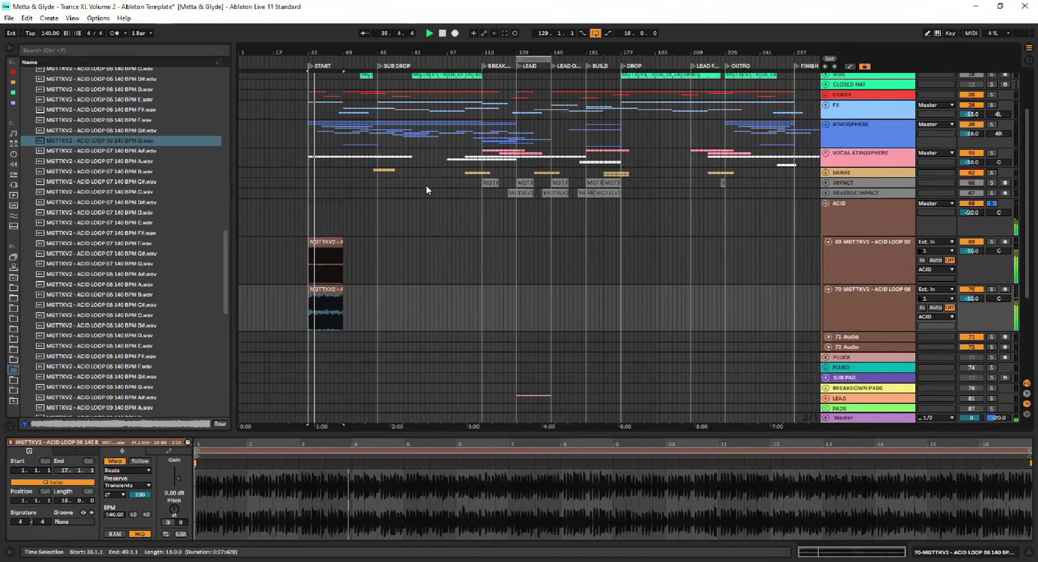
Move the Acid Loop 06 clip on track 70 to bar 97 so it leads into the breakdown
{"action": "key", "text": "Tab"}
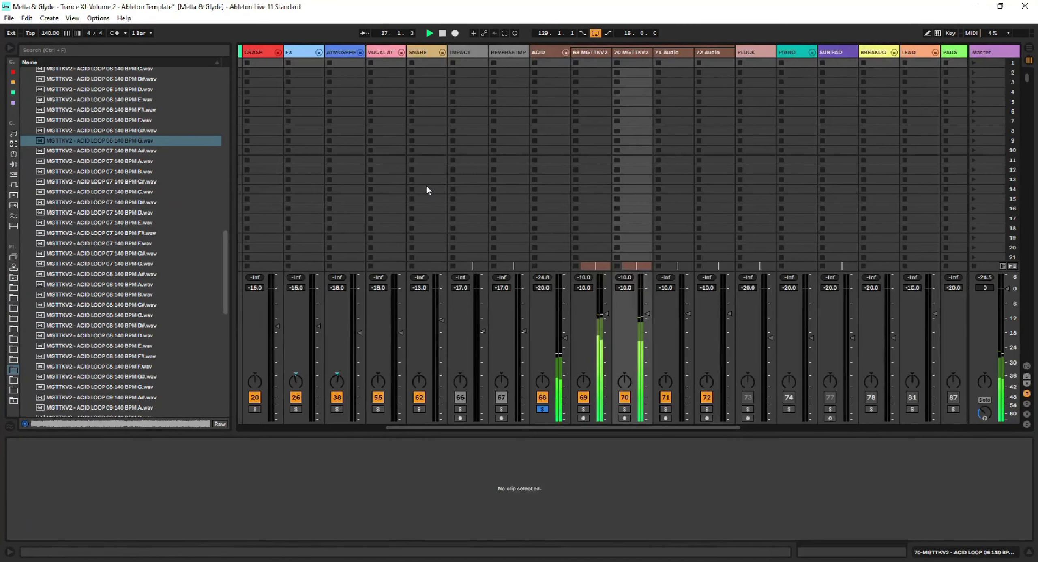
{"action": "key", "text": "Tab"}
{"action": "left_click_drag", "start_coordinate": [343, 50], "coordinate": [343, 73]}
{"action": "scroll", "coordinate": [607, 162], "scroll_direction": "up", "scroll_amount": 2}
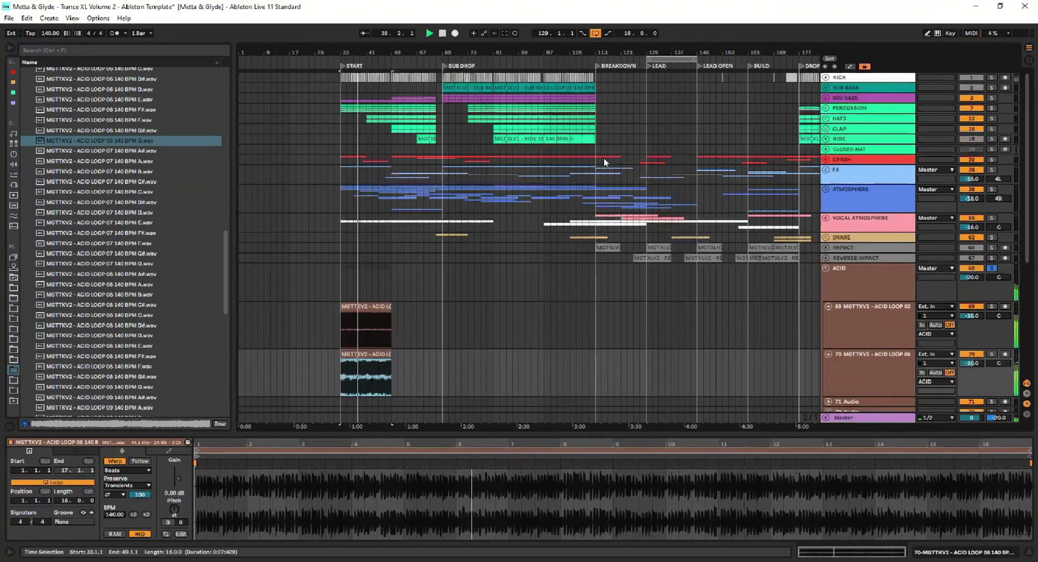
{"action": "scroll", "coordinate": [500, 194], "scroll_direction": "down", "scroll_amount": 2}
{"action": "scroll", "coordinate": [498, 191], "scroll_direction": "up", "scroll_amount": 3}
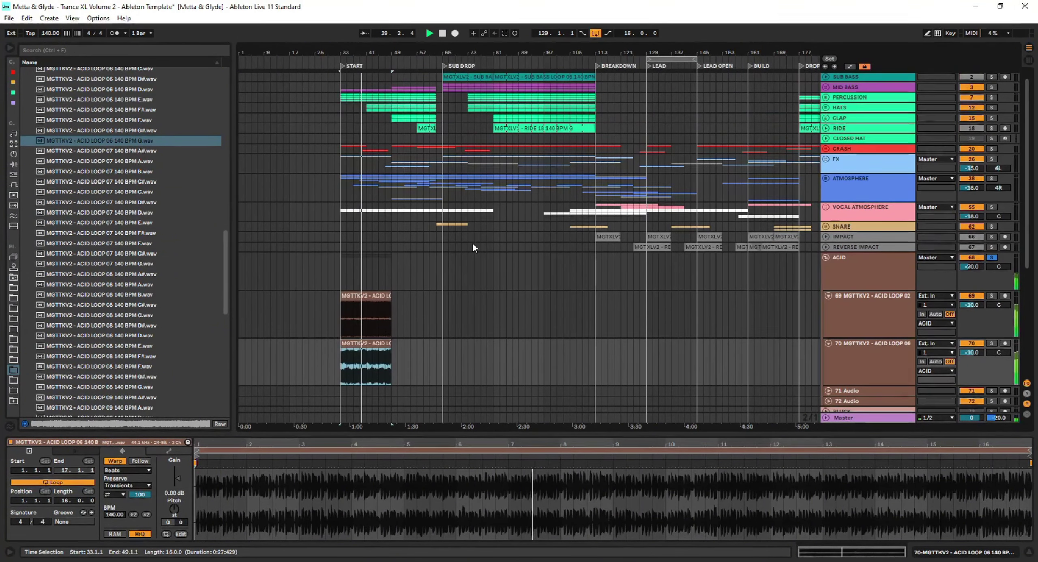
{"action": "left_click_drag", "start_coordinate": [367, 342], "coordinate": [576, 353]}
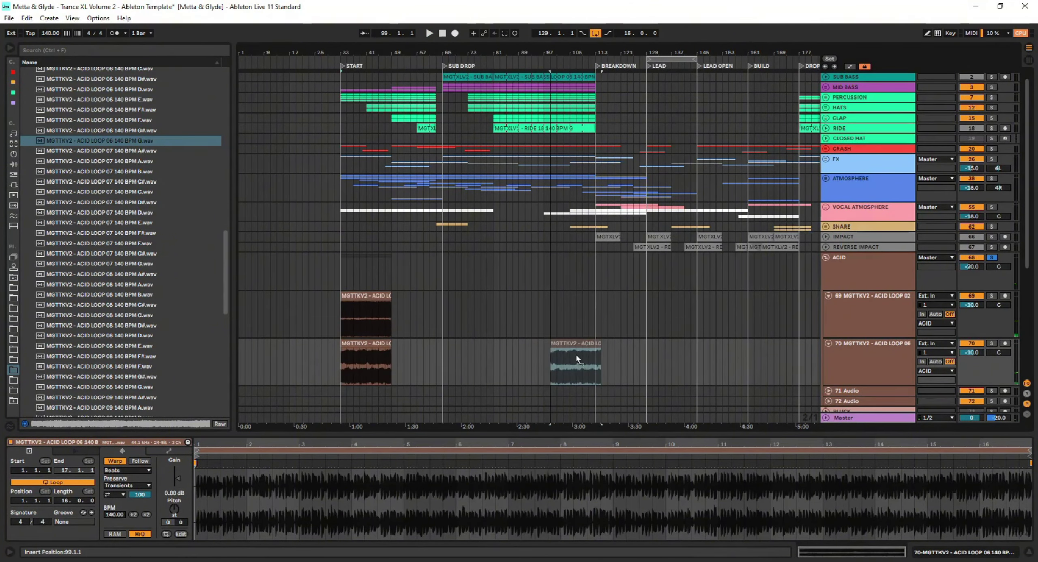
{"action": "scroll", "coordinate": [285, 205], "scroll_direction": "up", "scroll_amount": 1}
{"action": "scroll", "coordinate": [35, 67], "scroll_direction": "up", "scroll_amount": 3}
{"action": "scroll", "coordinate": [35, 67], "scroll_direction": "up", "scroll_amount": 1}
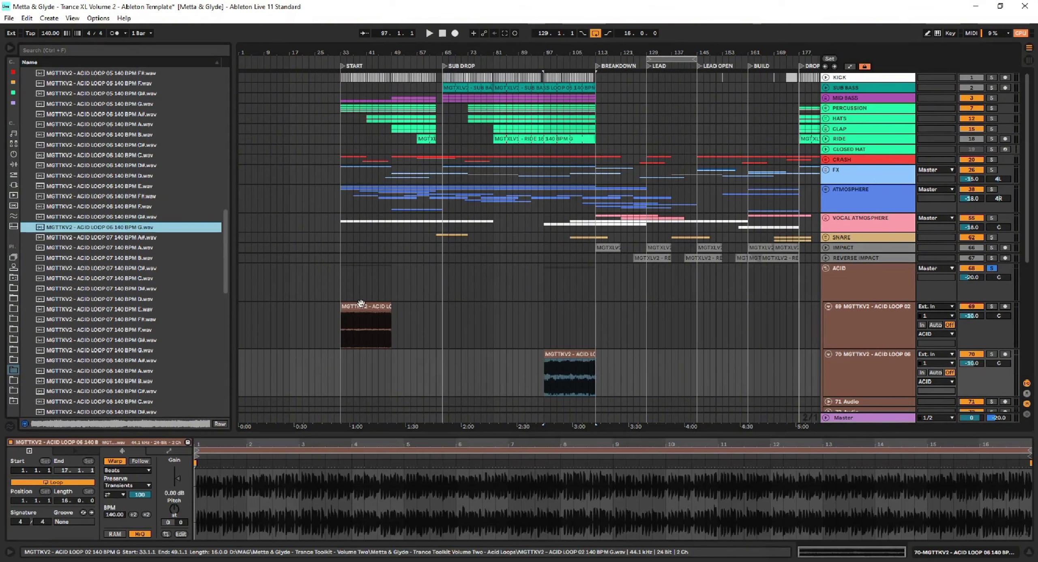
Extend Acid Loop 02 on track 69 from bar 49 to bar 113 and split it at bar 65, fading in the first part
{"action": "left_click", "coordinate": [388, 304]}
{"action": "left_click_drag", "start_coordinate": [387, 305], "coordinate": [595, 317]}
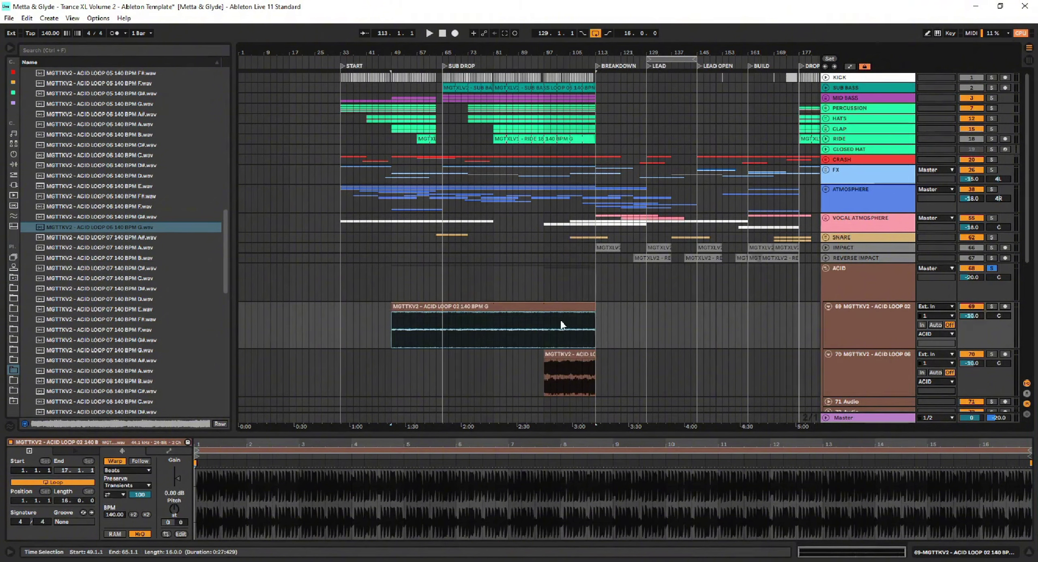
{"action": "left_click", "coordinate": [441, 322]}
{"action": "left_click_drag", "start_coordinate": [409, 309], "coordinate": [772, 315]}
{"action": "key", "text": "ctrl+e"}
Browse the acid energy stab samples and audition Acid Energy Stab 15 140 BPM G
{"action": "scroll", "coordinate": [77, 172], "scroll_direction": "up", "scroll_amount": 15}
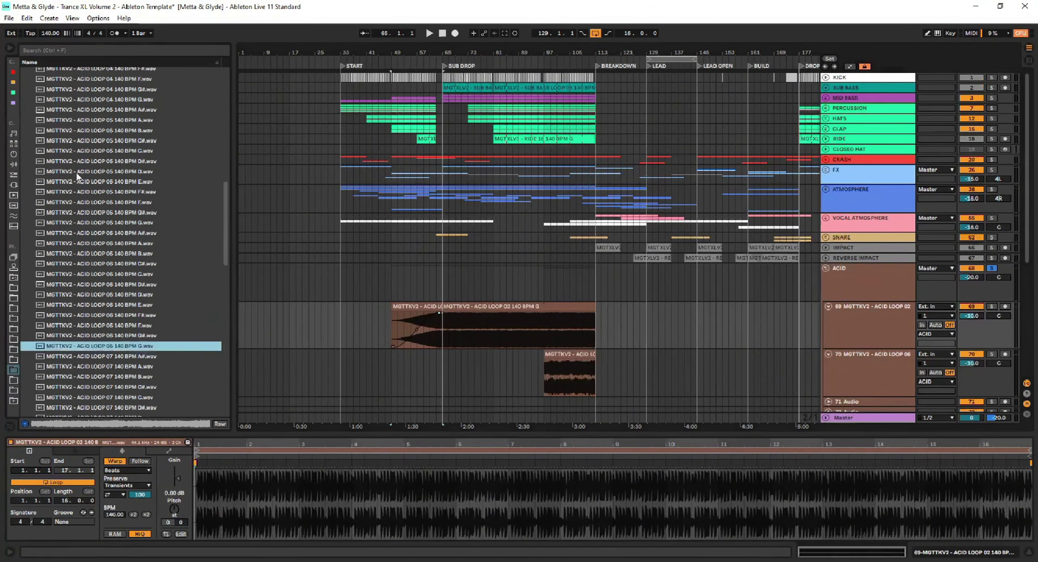
{"action": "left_click", "coordinate": [24, 72]}
{"action": "scroll", "coordinate": [121, 243], "scroll_direction": "down", "scroll_amount": 20}
{"action": "scroll", "coordinate": [527, 243], "scroll_direction": "down", "scroll_amount": 4}
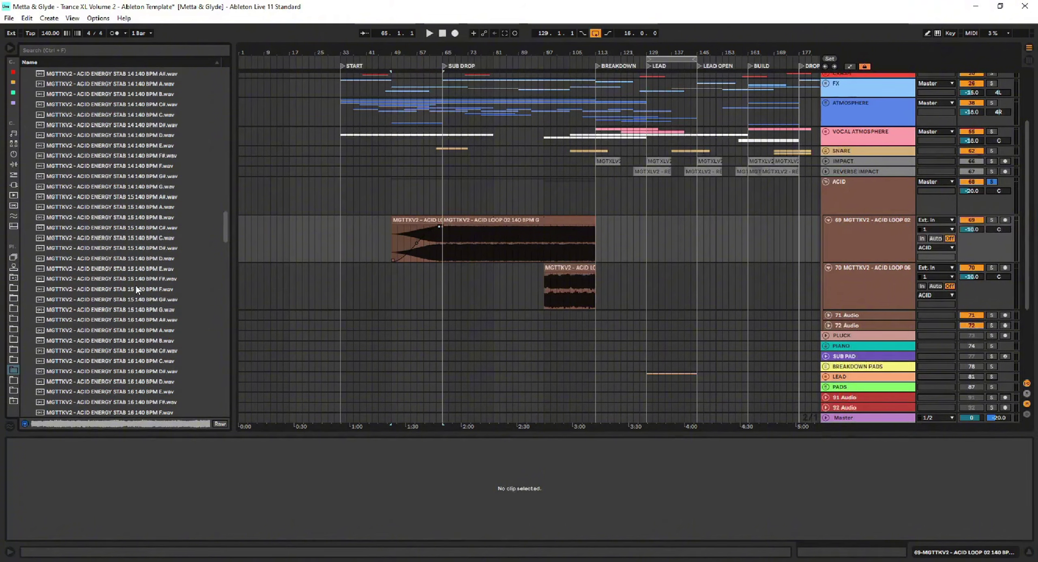
{"action": "left_click", "coordinate": [146, 310]}
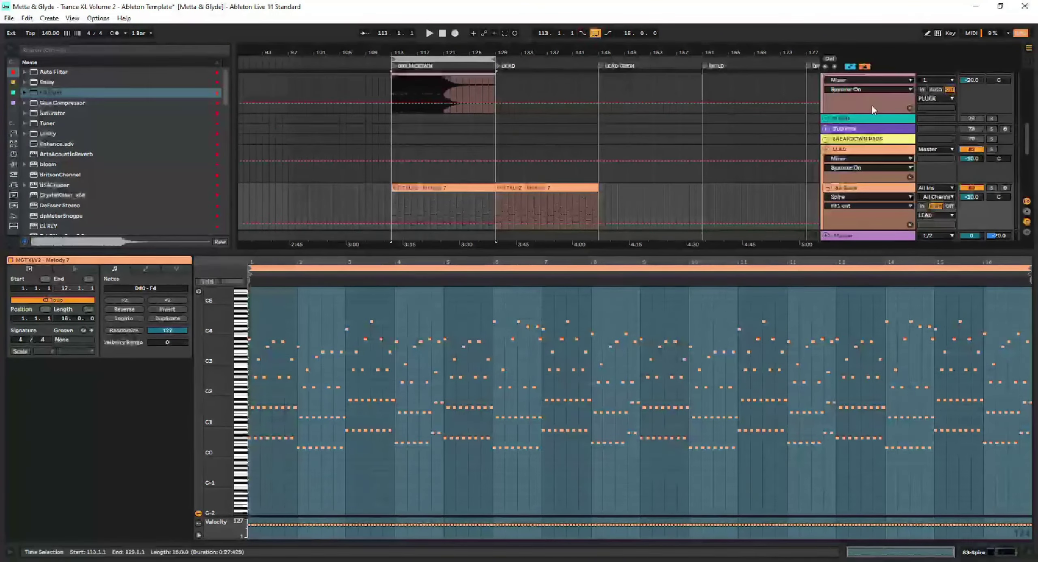
Play the Melody 7 clip on the Spire lead track and delete all its notes after the first bar
{"action": "key", "text": "space"}
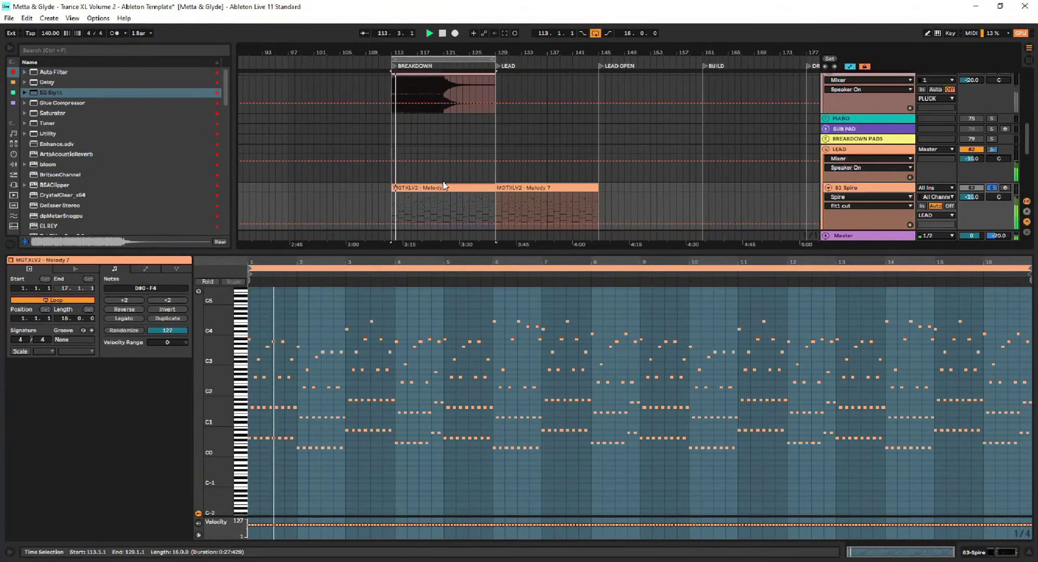
{"action": "left_click_drag", "start_coordinate": [219, 385], "coordinate": [229, 385]}
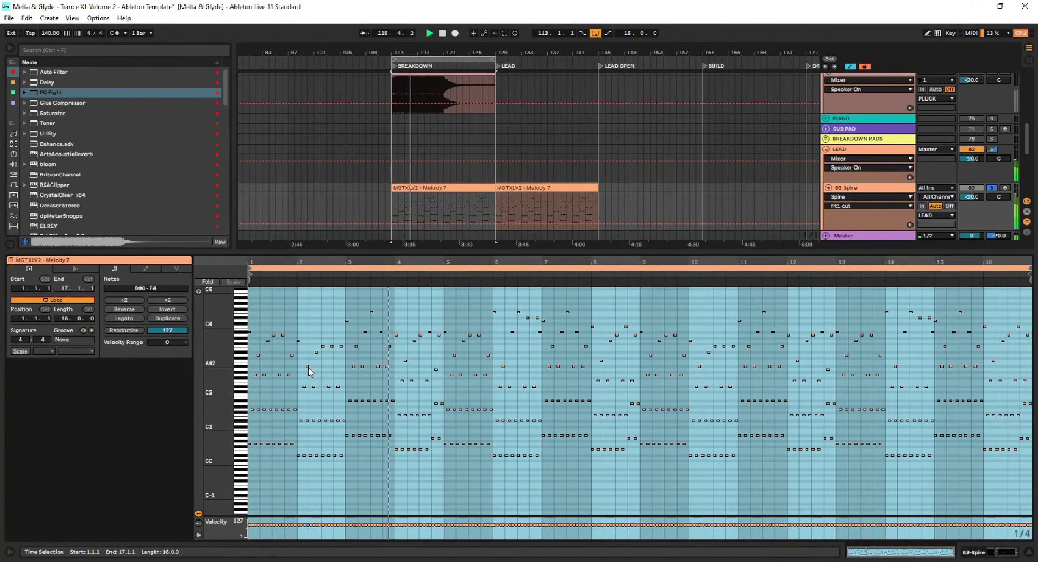
{"action": "left_click_drag", "start_coordinate": [298, 300], "coordinate": [1029, 466]}
{"action": "key", "text": "Delete"}
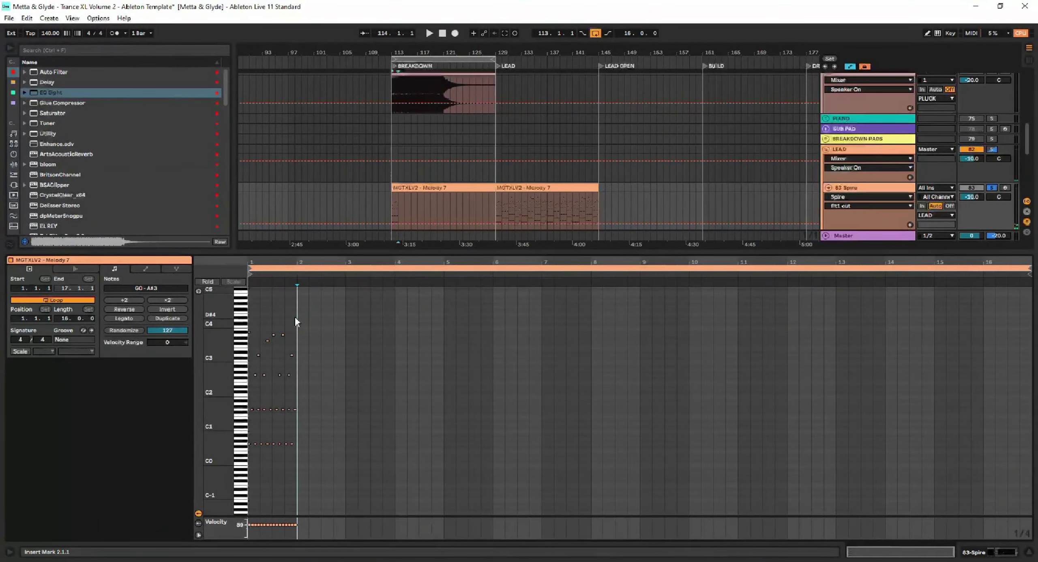
Duplicate the first bar's notes in the Melody 7 clip to fill eight bars
{"action": "left_click_drag", "start_coordinate": [297, 319], "coordinate": [238, 449]}
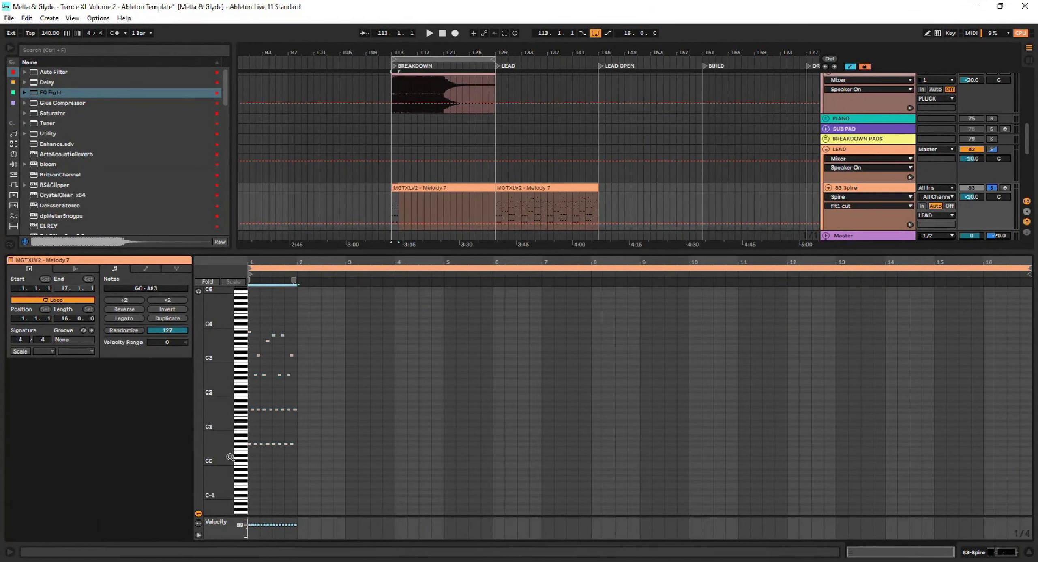
{"action": "key", "text": "ctrl+d"}
{"action": "key", "text": "ctrl+d"}
{"action": "key", "text": "ctrl+d"}
{"action": "key", "text": "ctrl+d"}
{"action": "key", "text": "ctrl+d"}
{"action": "key", "text": "ctrl+d"}
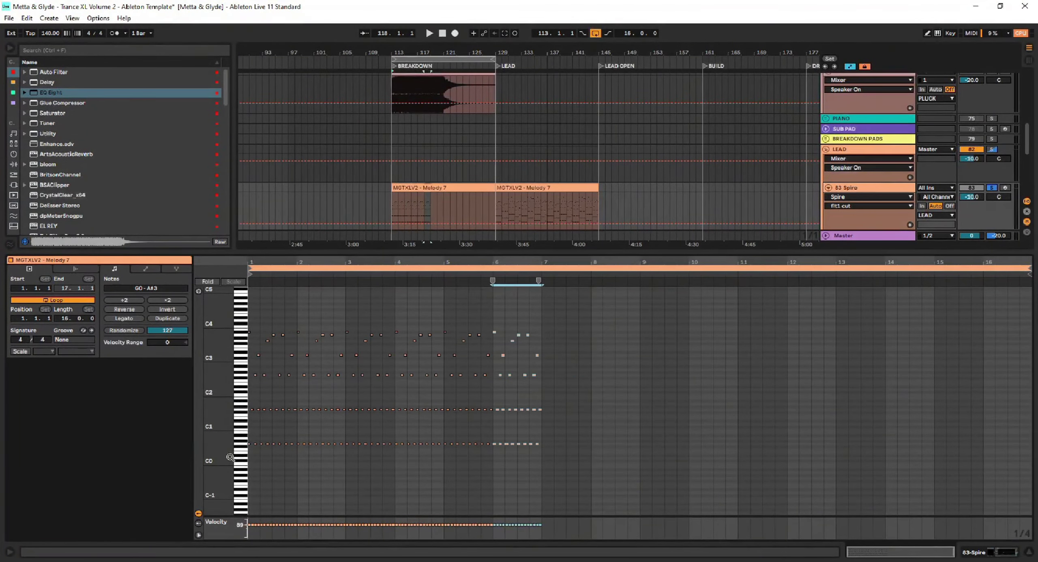
{"action": "key", "text": "ctrl+d"}
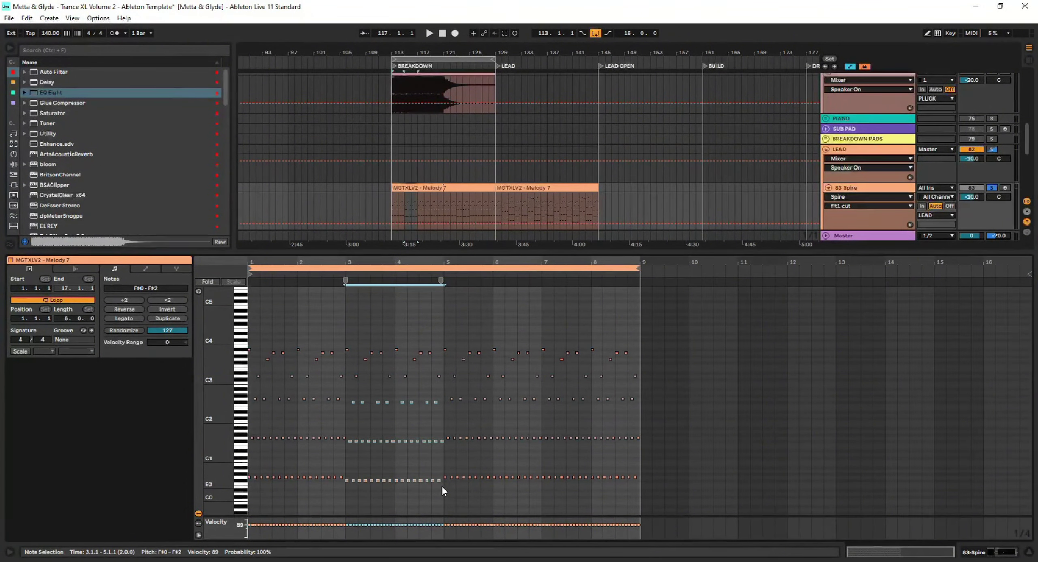
Transpose the selected lower notes in bars 3 and 4 down to D#0–D#2 and play the melody
{"action": "key", "text": "Down"}
{"action": "key", "text": "Down"}
{"action": "scroll", "coordinate": [454, 227], "scroll_direction": "down", "scroll_amount": 1}
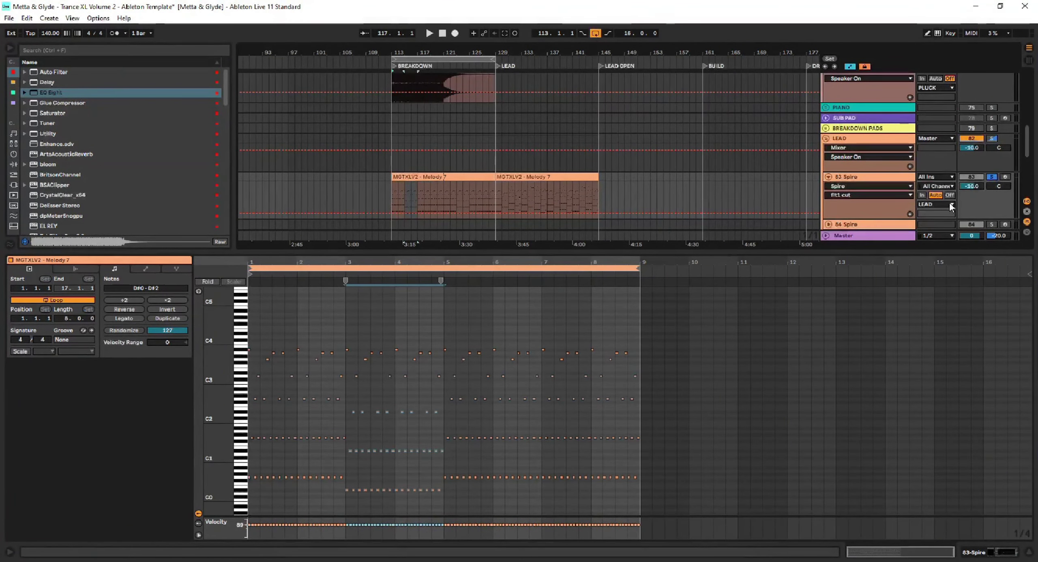
{"action": "key", "text": "space"}
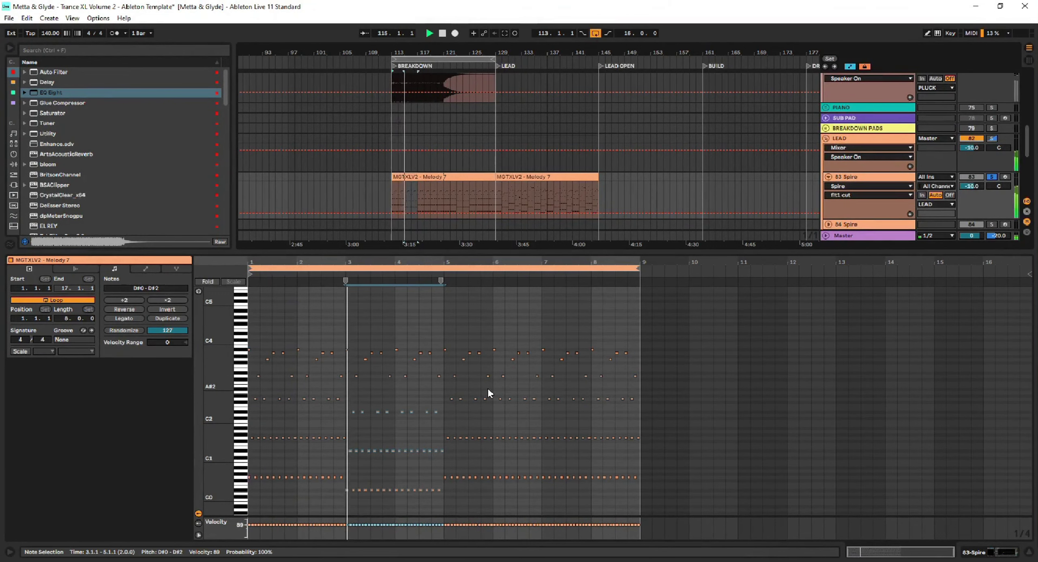
Transpose the lower notes in bars 7 and 8 down four semitones to D#0–D#2
{"action": "left_click_drag", "start_coordinate": [544, 388], "coordinate": [642, 495]}
{"action": "key", "text": "Down"}
{"action": "key", "text": "Down"}
{"action": "key", "text": "Down"}
{"action": "key", "text": "Down"}
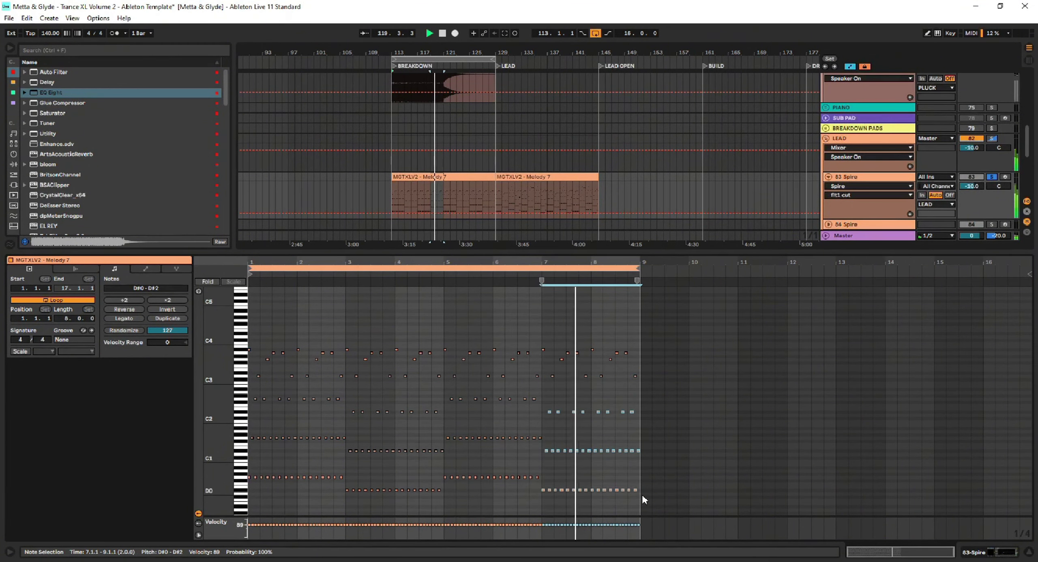
Toggle the last EQ Eight on the LEAD group while the drop plays to compare the sound
{"action": "left_click_drag", "start_coordinate": [453, 50], "coordinate": [453, 65]}
{"action": "scroll", "coordinate": [501, 190], "scroll_direction": "down", "scroll_amount": 1}
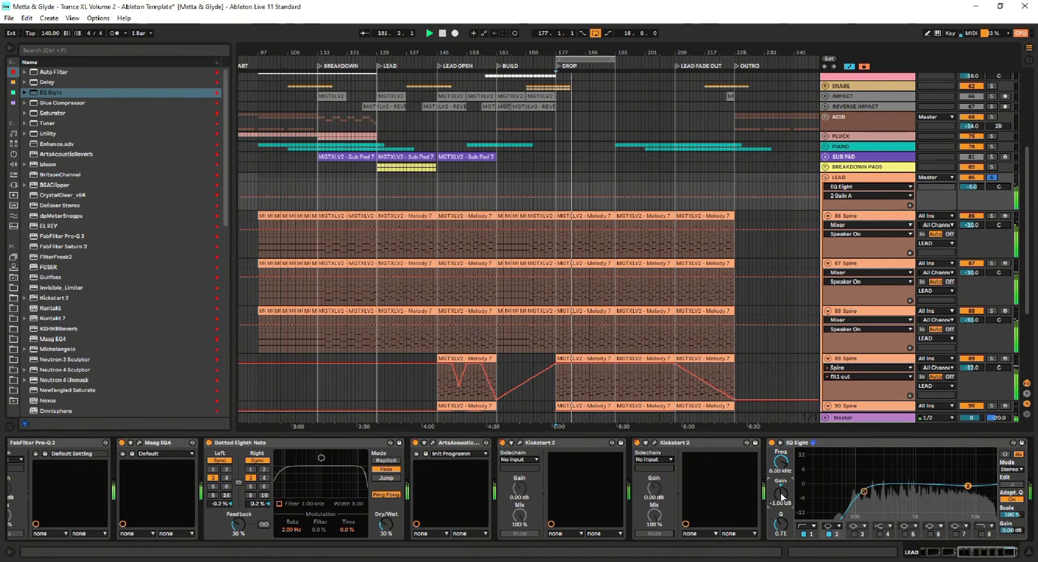
{"action": "left_click", "coordinate": [771, 442]}
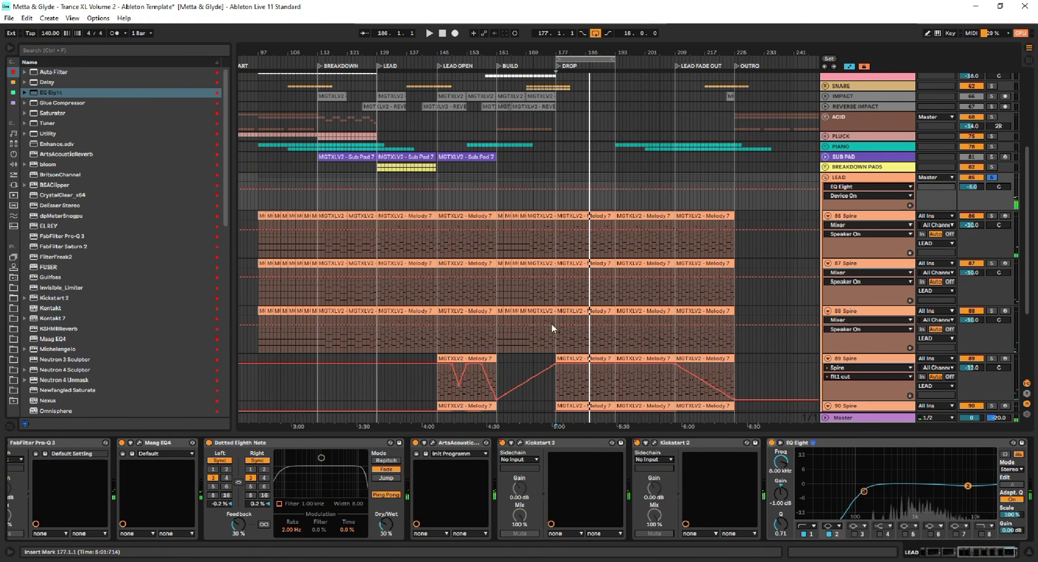
Add an Auto Filter at the start of the LEAD group's effects, duplicate it, and set the copy to low-pass at 19.9 kHz
{"action": "scroll", "coordinate": [461, 478], "scroll_direction": "right", "scroll_amount": 2}
{"action": "scroll", "coordinate": [461, 479], "scroll_direction": "left", "scroll_amount": 15}
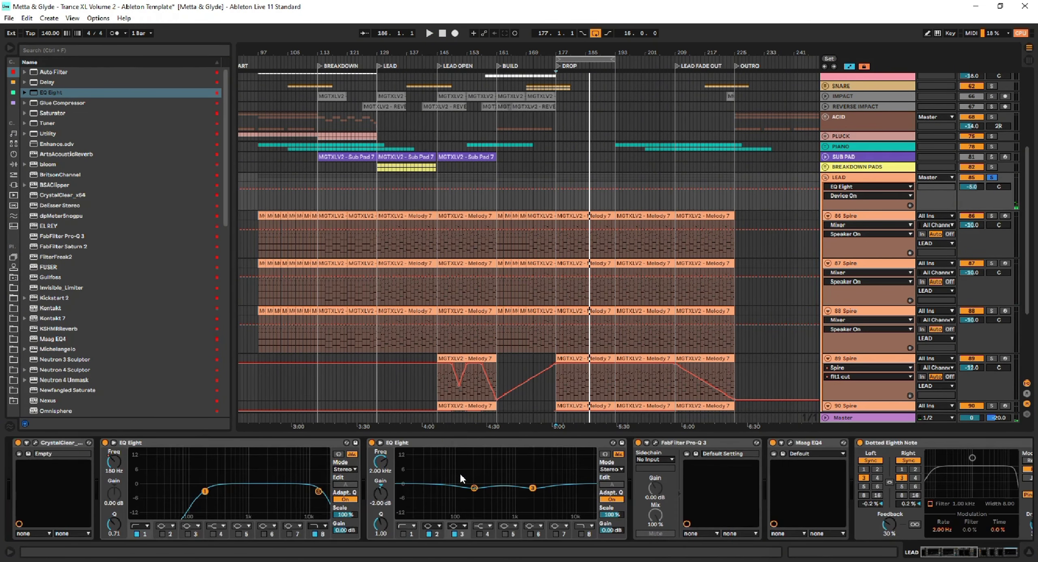
{"action": "left_click_drag", "start_coordinate": [46, 73], "coordinate": [21, 456]}
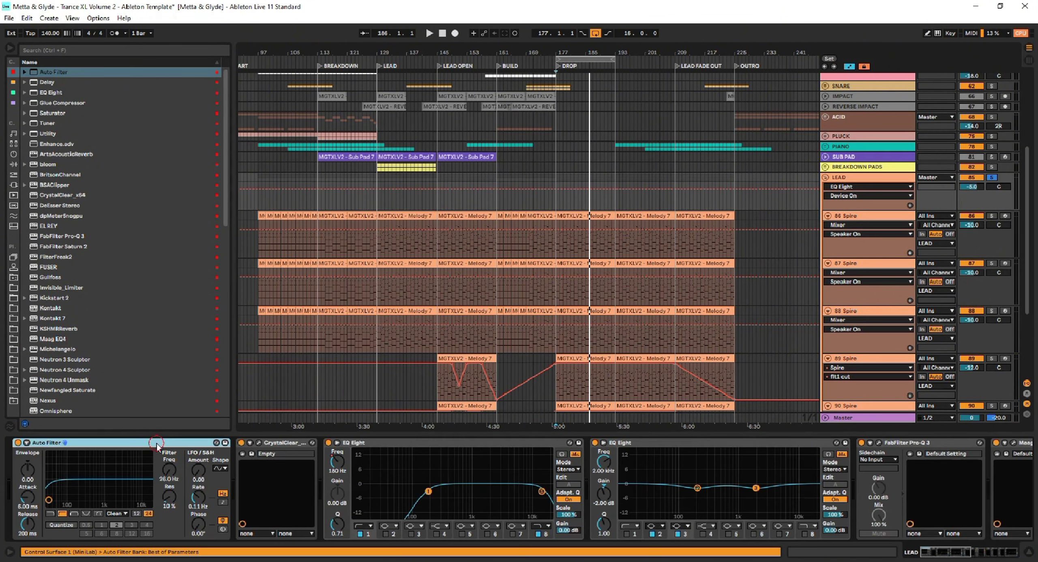
{"action": "key", "text": "ctrl+d"}
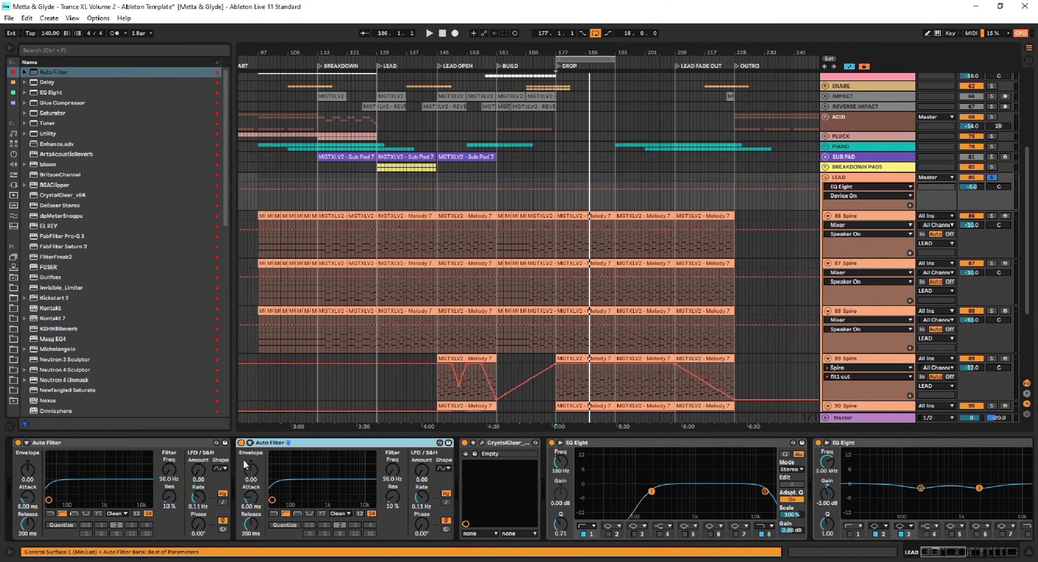
{"action": "left_click", "coordinate": [274, 513]}
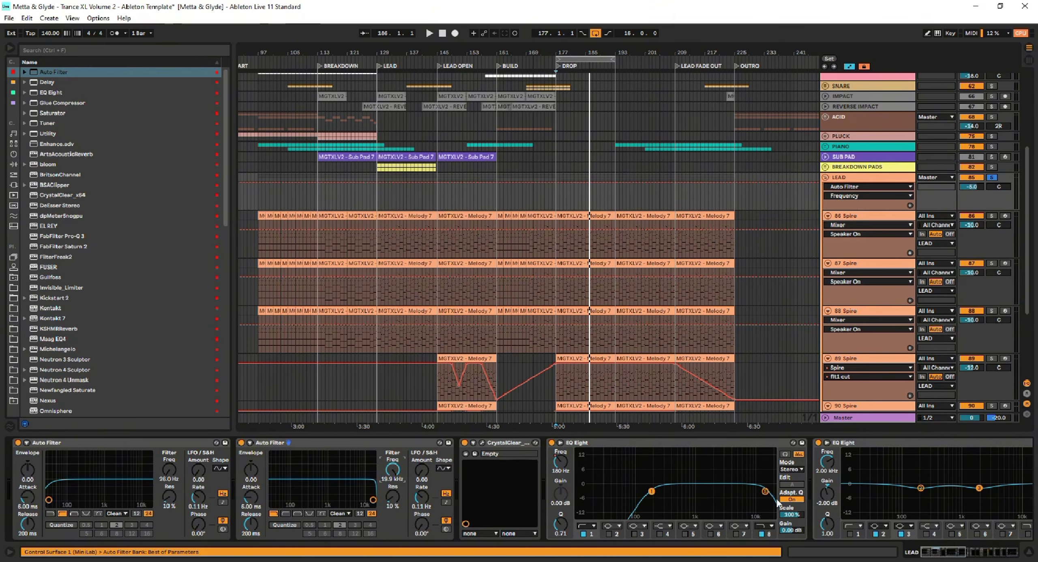
Inspect the first Kickstart 2 on the LEAD group during playback and close its window
{"action": "scroll", "coordinate": [772, 503], "scroll_direction": "right", "scroll_amount": 10}
{"action": "scroll", "coordinate": [771, 502], "scroll_direction": "right", "scroll_amount": 8}
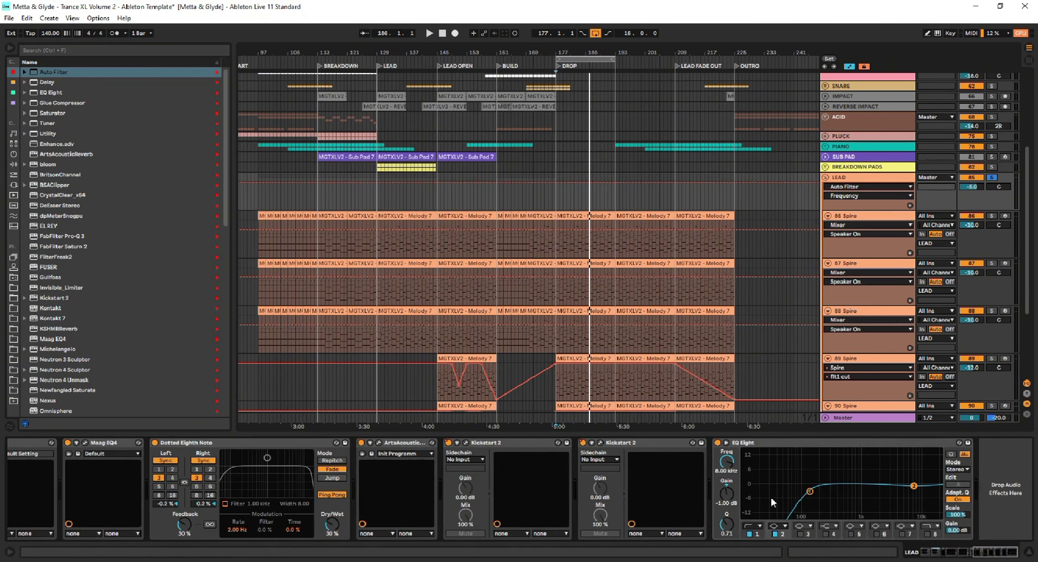
{"action": "left_click", "coordinate": [457, 443]}
{"action": "left_click", "coordinate": [465, 443]}
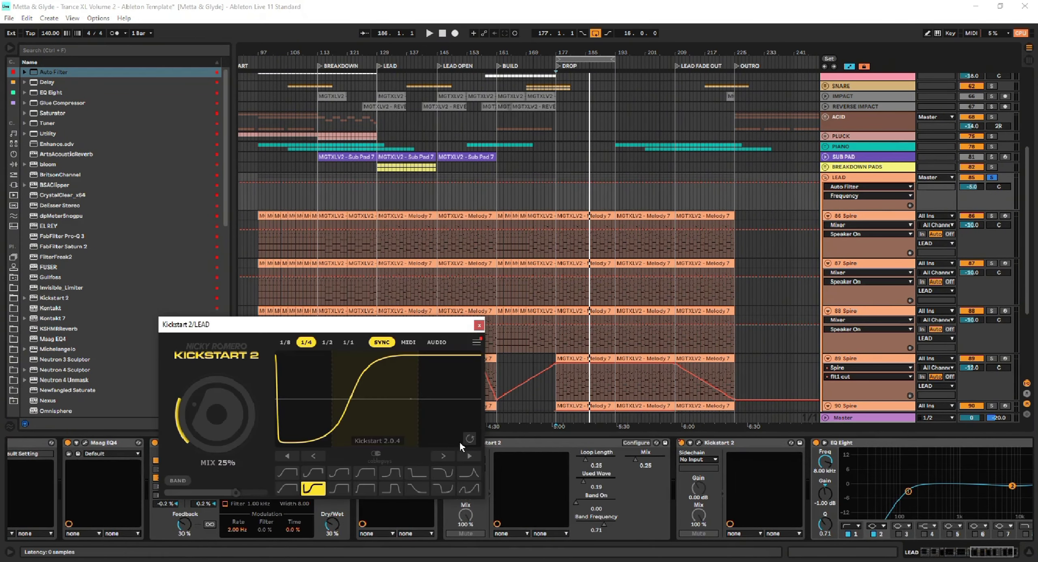
{"action": "key", "text": "space"}
{"action": "left_click", "coordinate": [479, 325]}
Play the drop with the LEAD group soloed and check its effects and the Spire track levels in the mixer
{"action": "scroll", "coordinate": [479, 325], "scroll_direction": "left", "scroll_amount": 2}
{"action": "scroll", "coordinate": [405, 480], "scroll_direction": "left", "scroll_amount": 3}
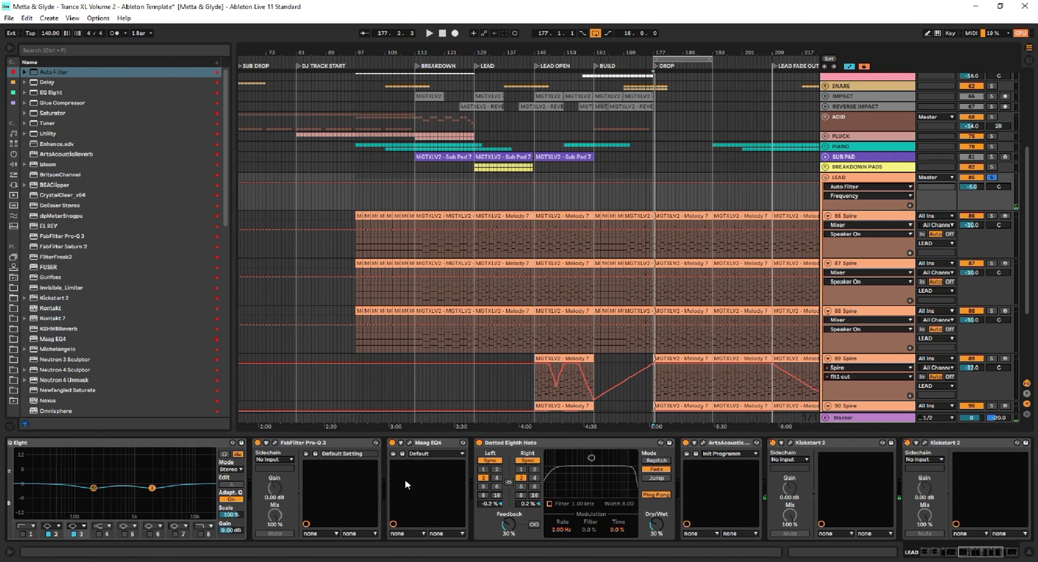
{"action": "scroll", "coordinate": [405, 481], "scroll_direction": "left", "scroll_amount": 2}
{"action": "scroll", "coordinate": [405, 484], "scroll_direction": "left", "scroll_amount": 8}
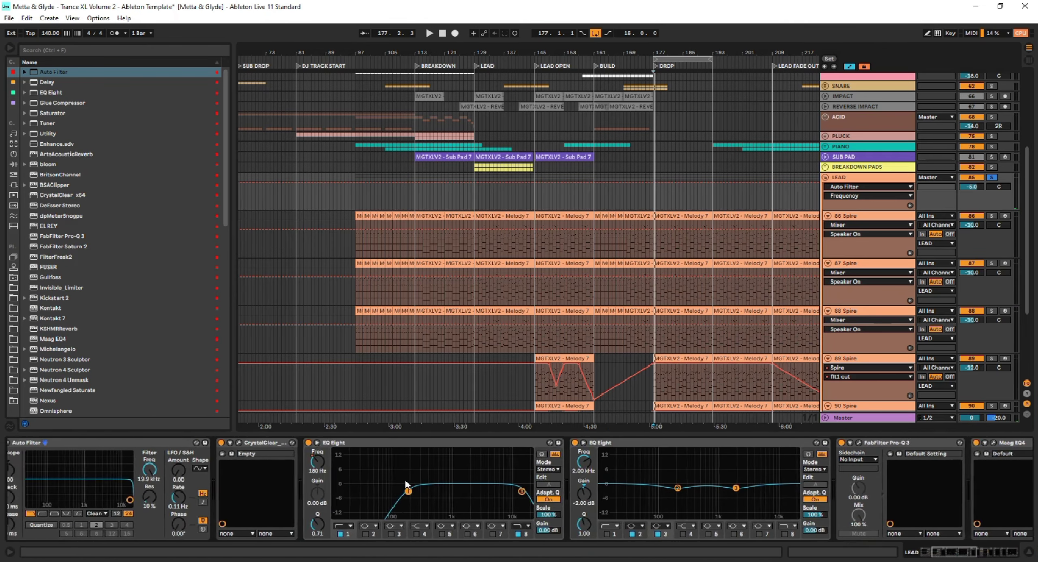
{"action": "key", "text": "space"}
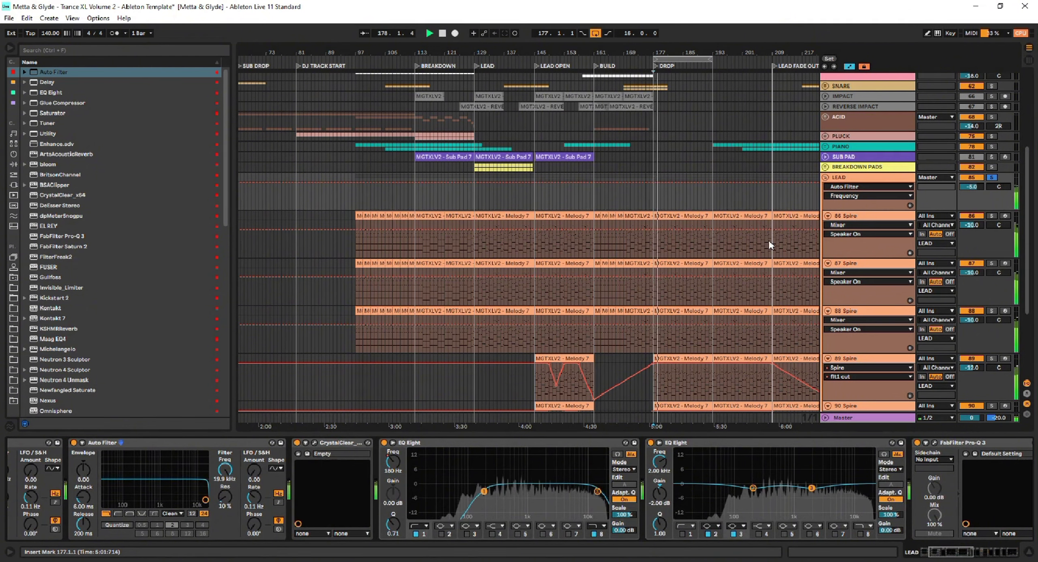
{"action": "key", "text": "Tab"}
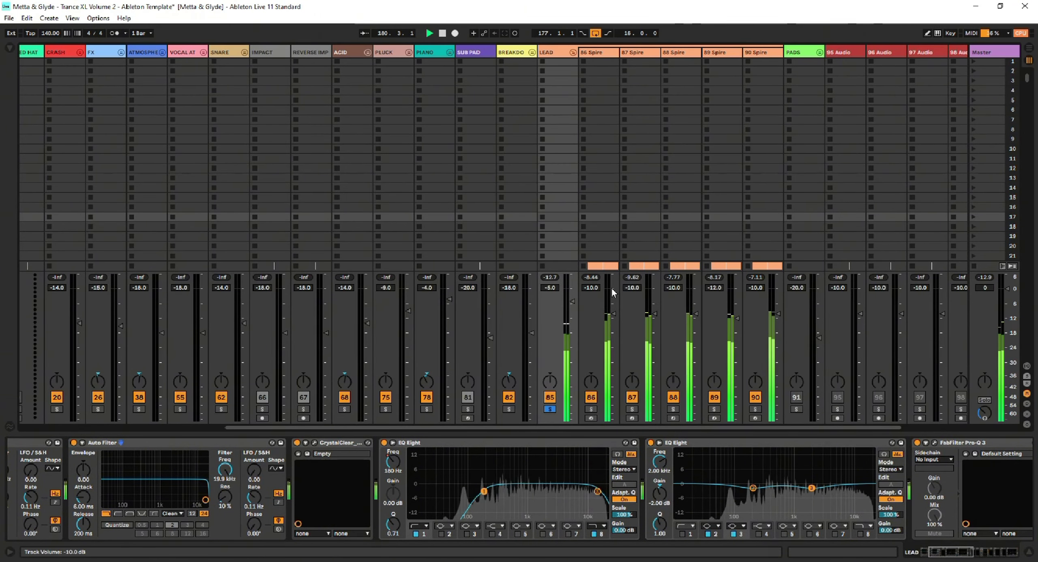
{"action": "key", "text": "Tab"}
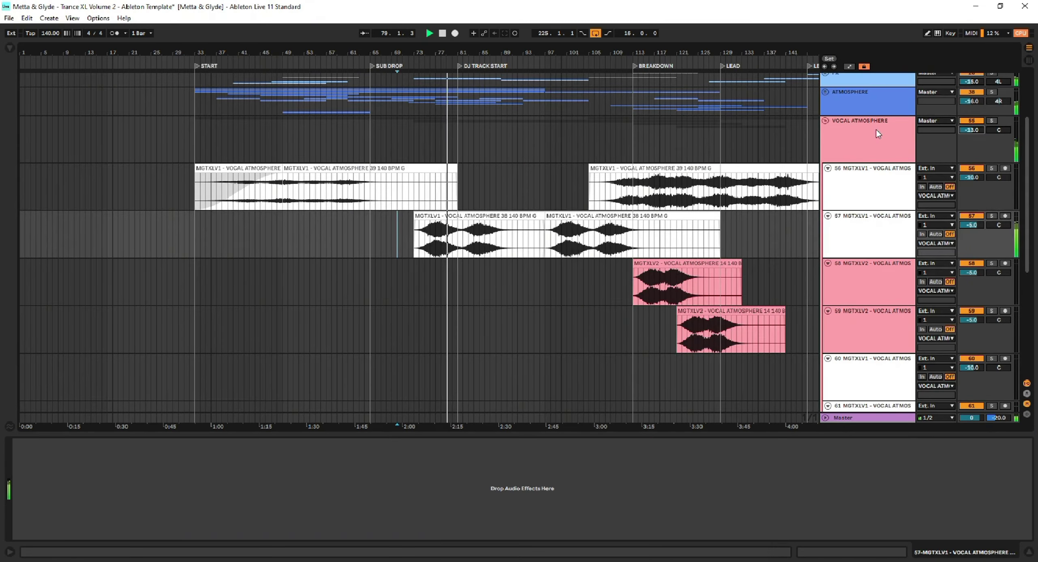
Look over the vocal atmosphere clips from START to DROP and fold the individual tracks inside the VOCAL ATMOSPHERE group
{"action": "left_click_drag", "start_coordinate": [660, 53], "coordinate": [443, 43]}
{"action": "scroll", "coordinate": [732, 241], "scroll_direction": "down", "scroll_amount": 5}
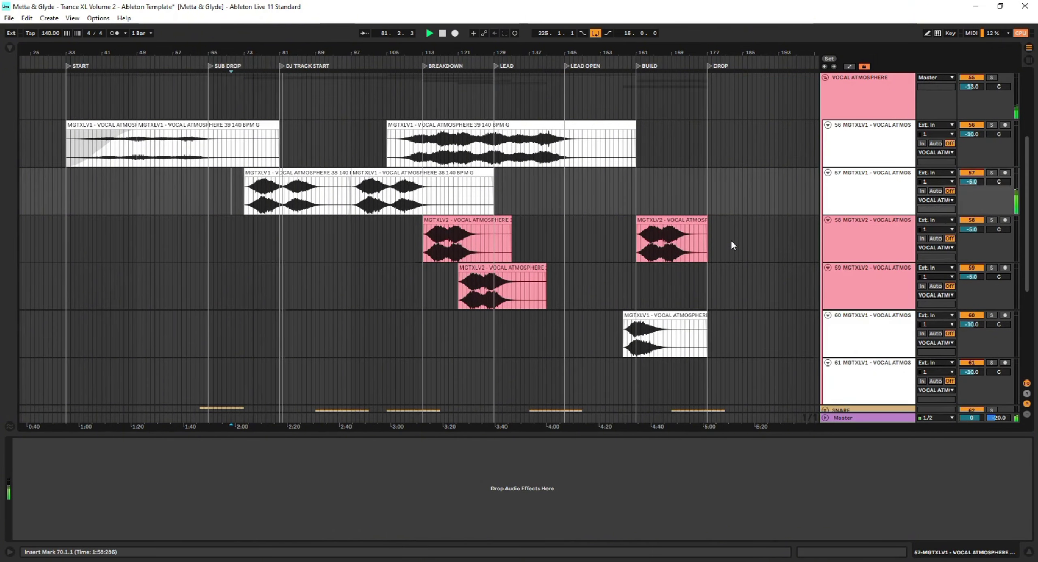
{"action": "scroll", "coordinate": [731, 245], "scroll_direction": "up", "scroll_amount": 2}
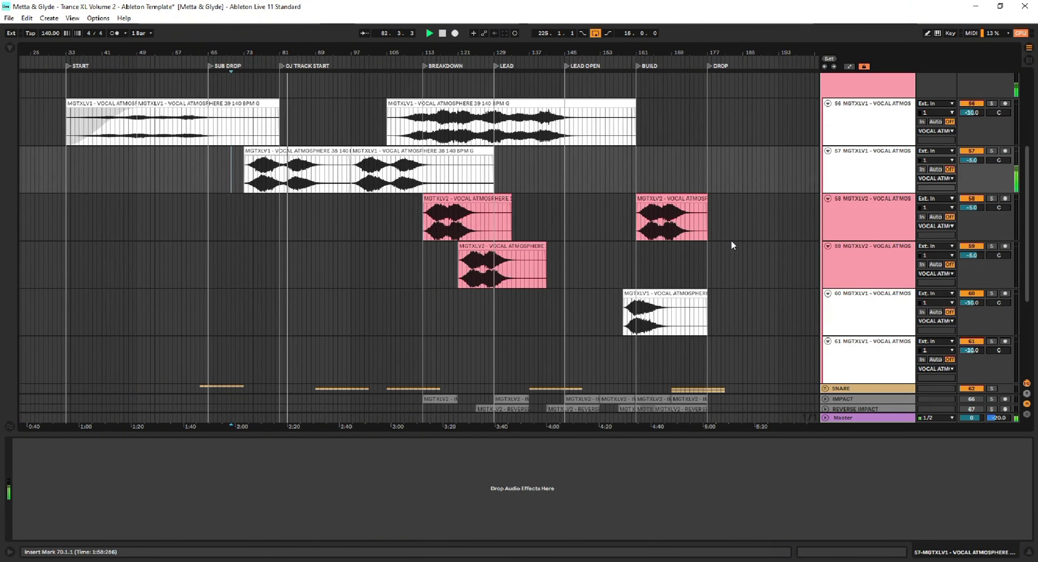
{"action": "scroll", "coordinate": [731, 245], "scroll_direction": "up", "scroll_amount": 3}
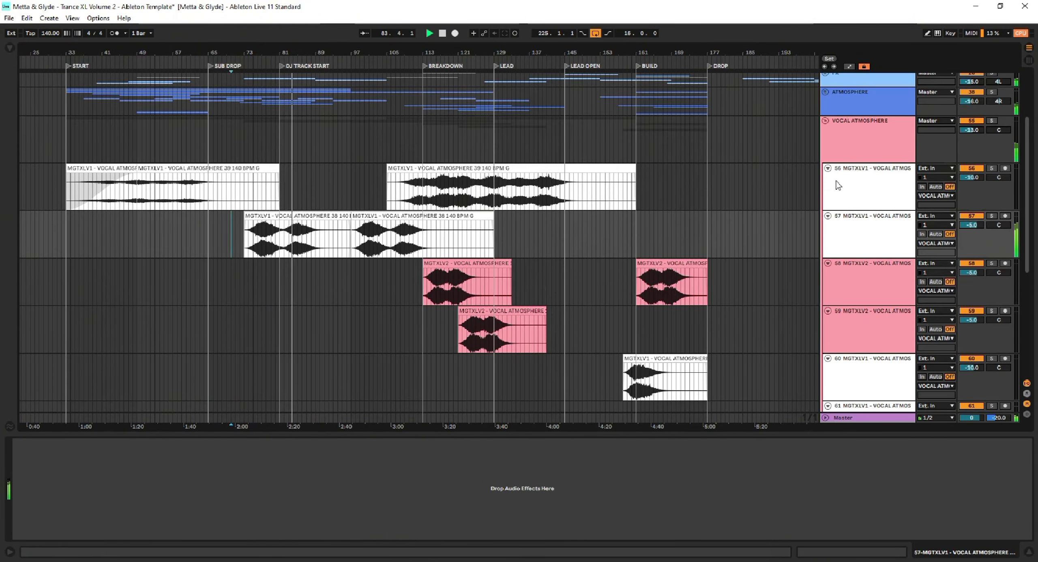
{"action": "left_click", "coordinate": [827, 168]}
{"action": "left_click", "coordinate": [827, 179]}
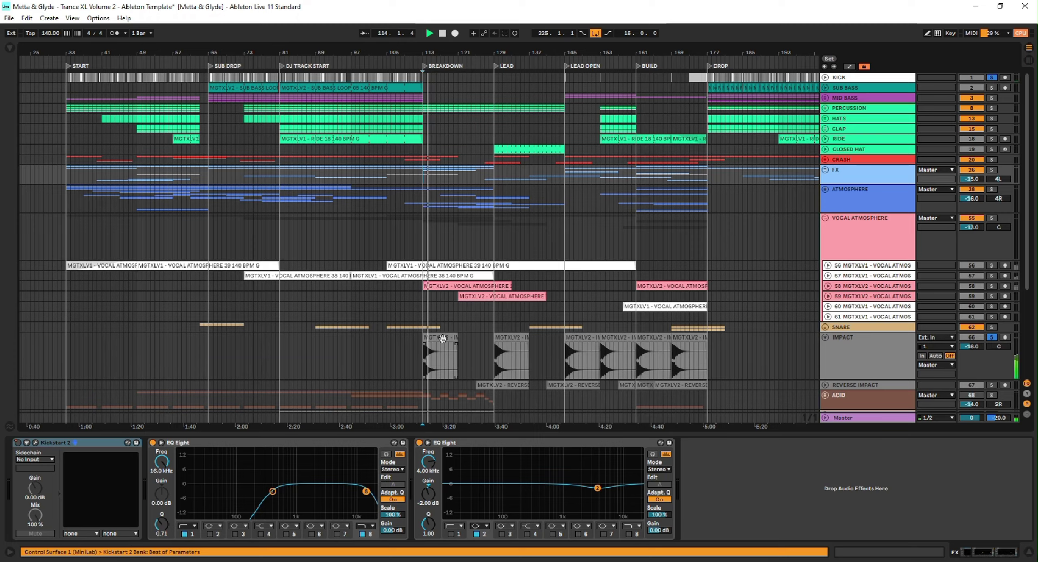
{"action": "right_click", "coordinate": [437, 341]}
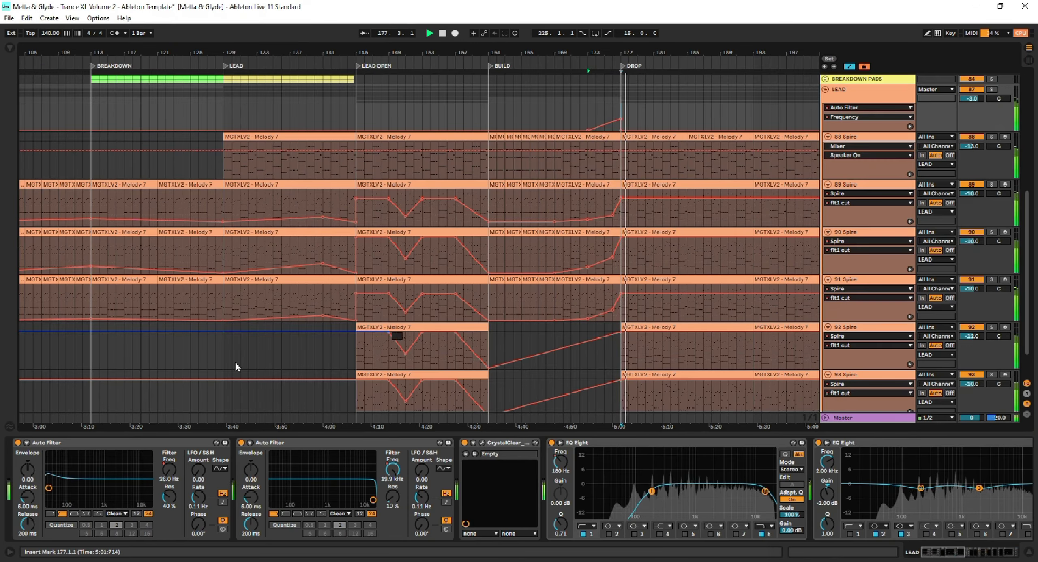
Set the resonance of the first Auto Filter on the LEAD group to 30% and replay the build from bar 173
{"action": "left_click", "coordinate": [170, 499]}
{"action": "left_click_drag", "start_coordinate": [170, 499], "coordinate": [170, 507]}
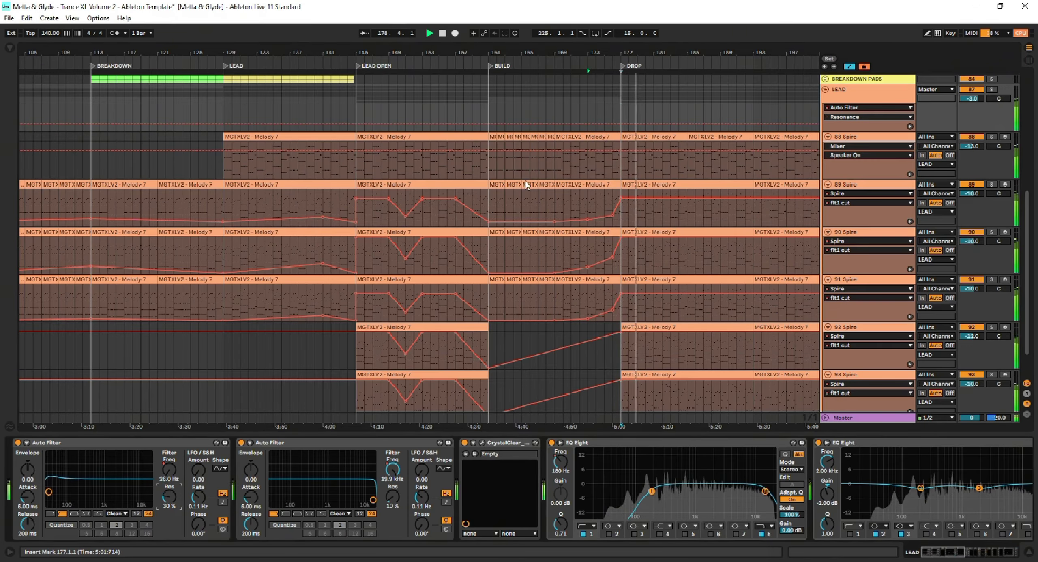
{"action": "left_click", "coordinate": [588, 115]}
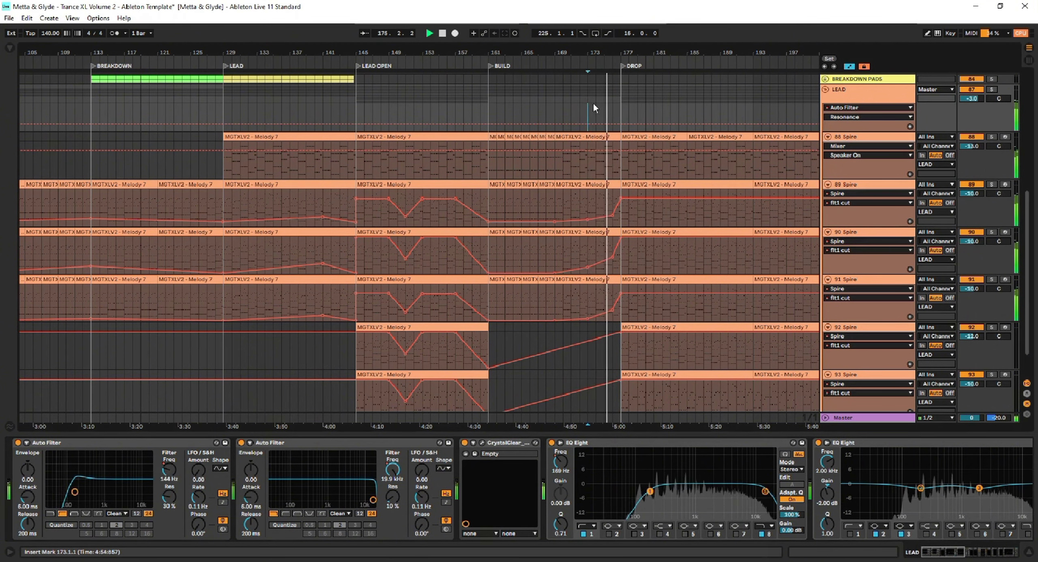
Replay the build from about bar 169 and examine the unfolded IMPACT track's clips up to the DROP, folding the track again
{"action": "scroll", "coordinate": [602, 144], "scroll_direction": "up", "scroll_amount": 6}
{"action": "left_click_drag", "start_coordinate": [597, 52], "coordinate": [597, 101]}
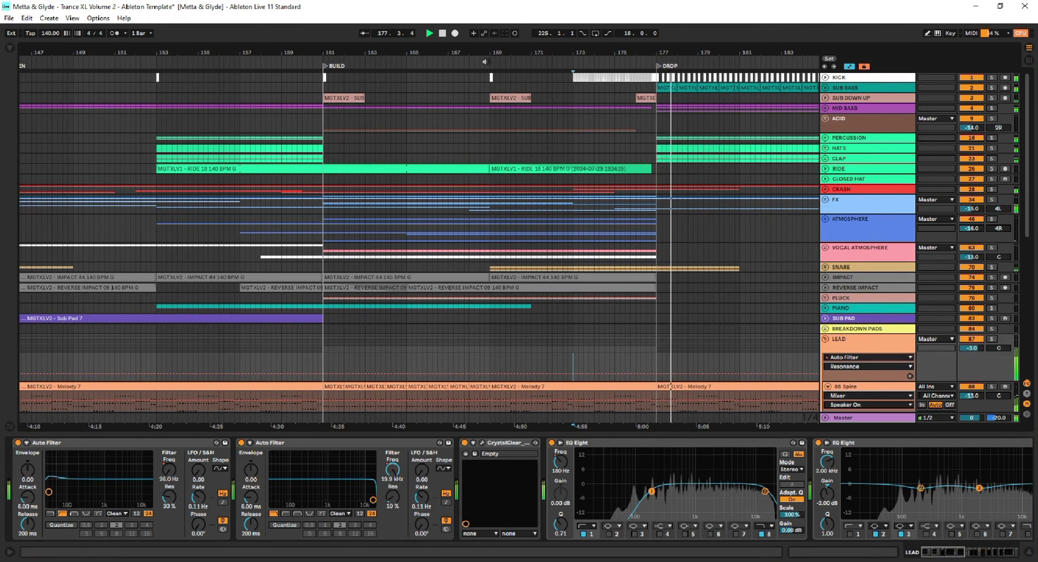
{"action": "left_click", "coordinate": [485, 62]}
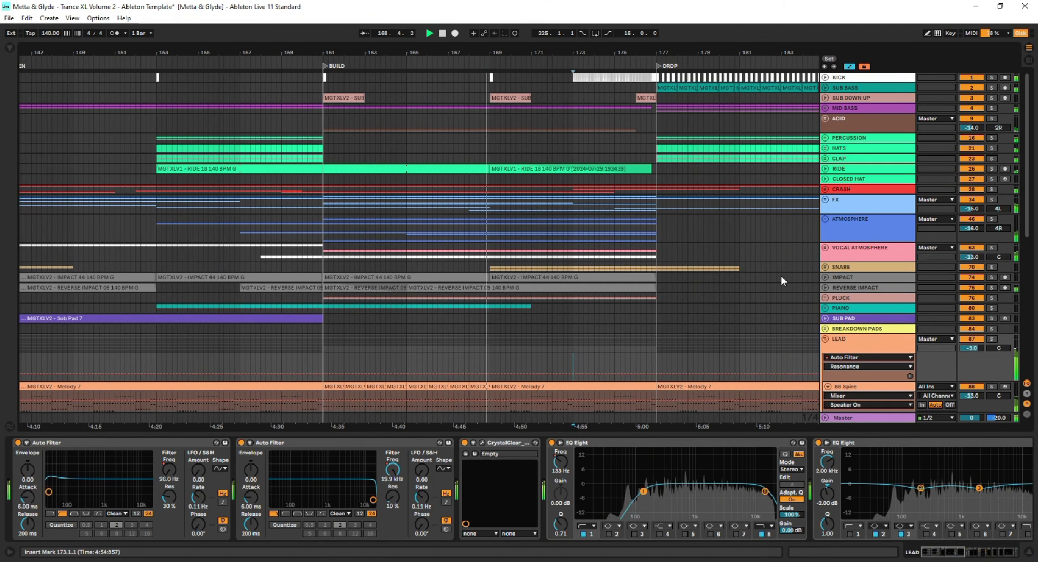
{"action": "left_click", "coordinate": [824, 277]}
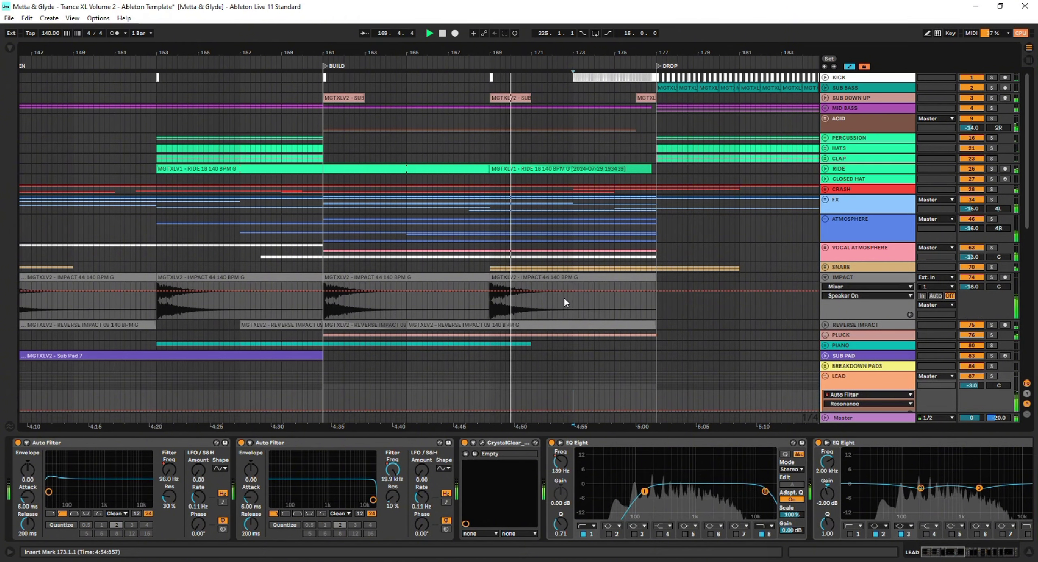
{"action": "left_click", "coordinate": [631, 309]}
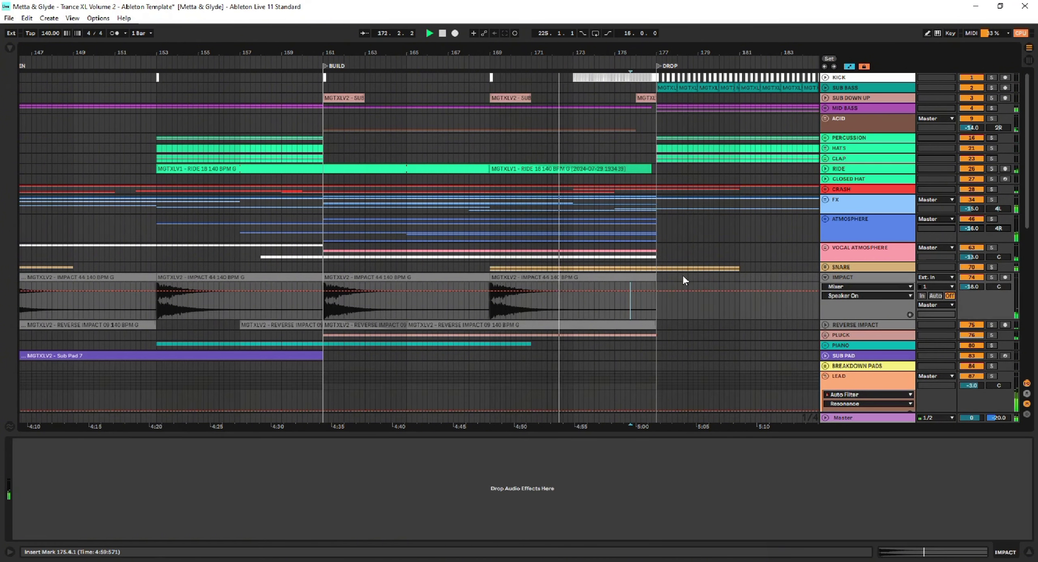
{"action": "left_click", "coordinate": [825, 277]}
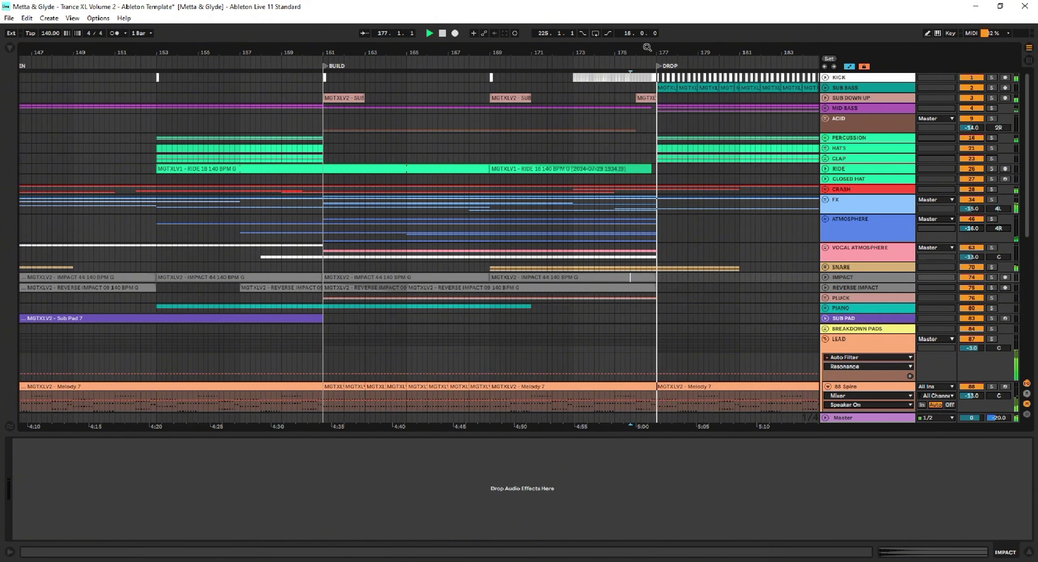
Play the transition into LEAD OPEN from bar 144
{"action": "left_click_drag", "start_coordinate": [647, 47], "coordinate": [647, 25]}
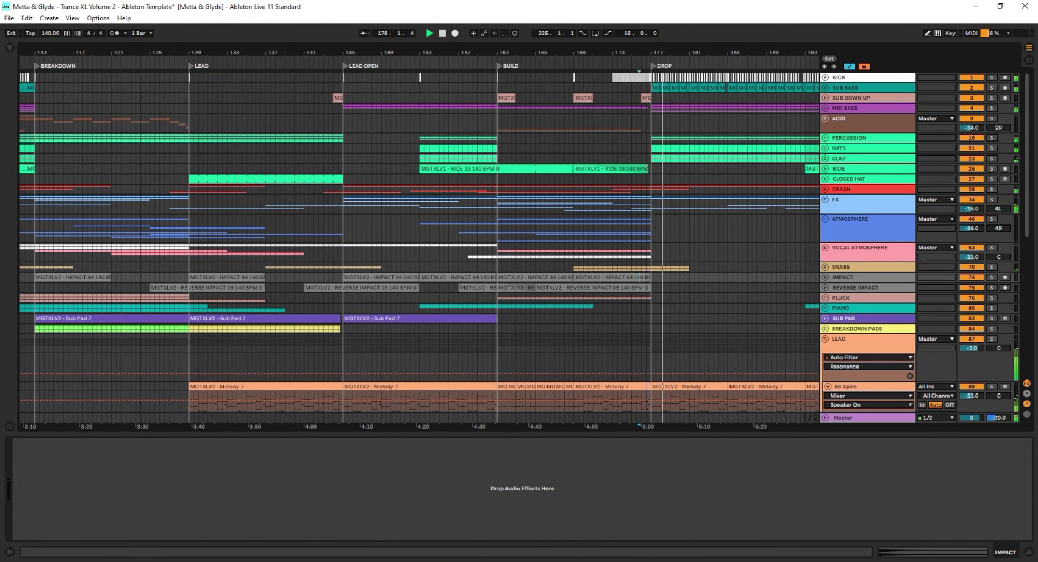
{"action": "left_click", "coordinate": [334, 102]}
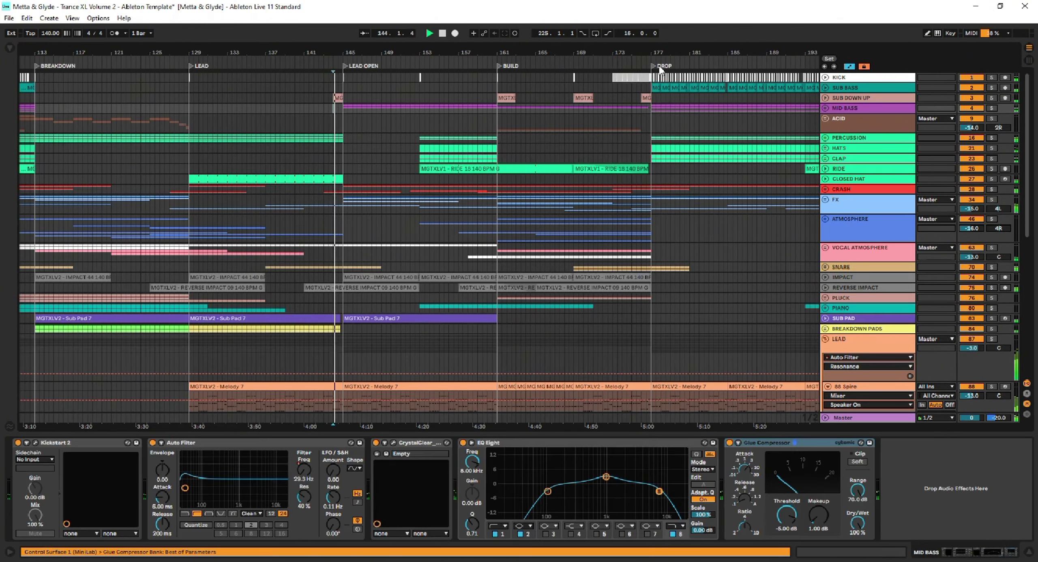
Copy the CRASH BUILD 06 clip at bar 205 to bar 189 on the same crash track
{"action": "left_click_drag", "start_coordinate": [650, 45], "coordinate": [642, 79]}
{"action": "mouse_move", "coordinate": [585, 50]}
{"action": "left_mouse_down"}
{"action": "mouse_move", "coordinate": [585, 24]}
{"action": "mouse_move", "coordinate": [740, 24]}
{"action": "left_mouse_up"}
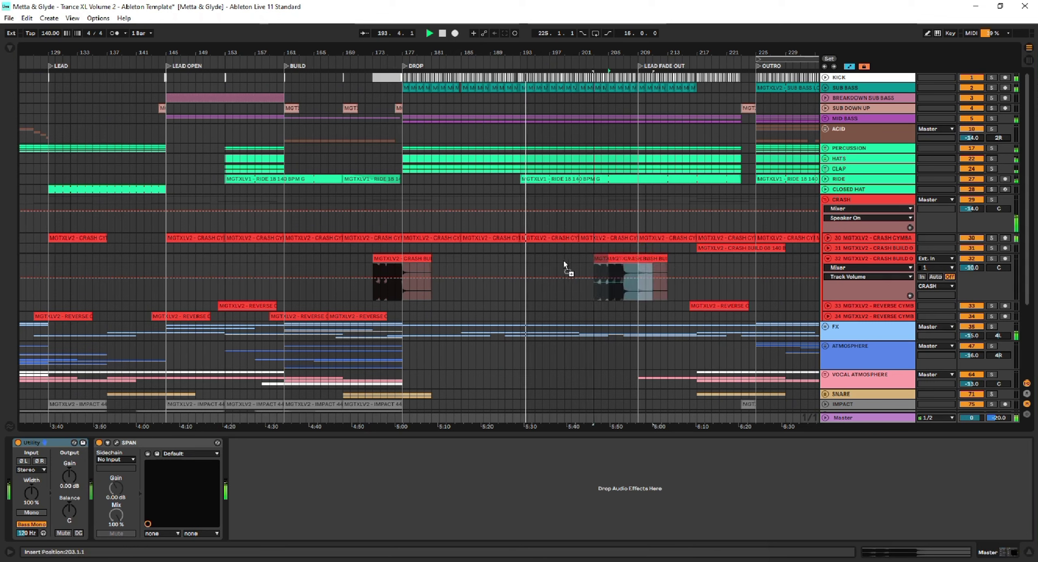
{"action": "left_click_drag", "start_coordinate": [563, 259], "coordinate": [511, 263]}
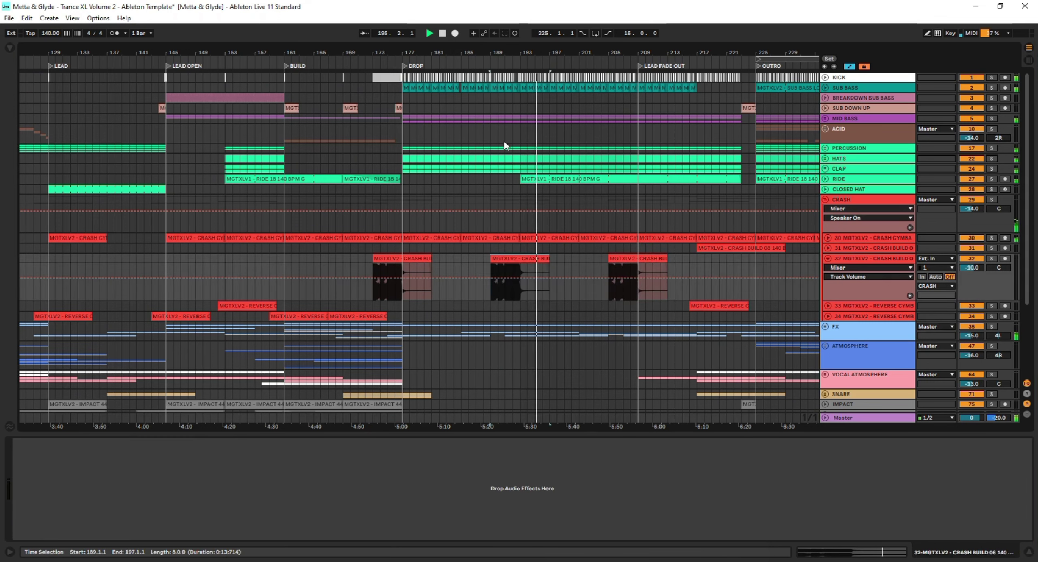
Place copies of the snare clips in the DROP section, spanning about bars 191 to 201 of the SNARE group
{"action": "scroll", "coordinate": [619, 232], "scroll_direction": "down", "scroll_amount": 3}
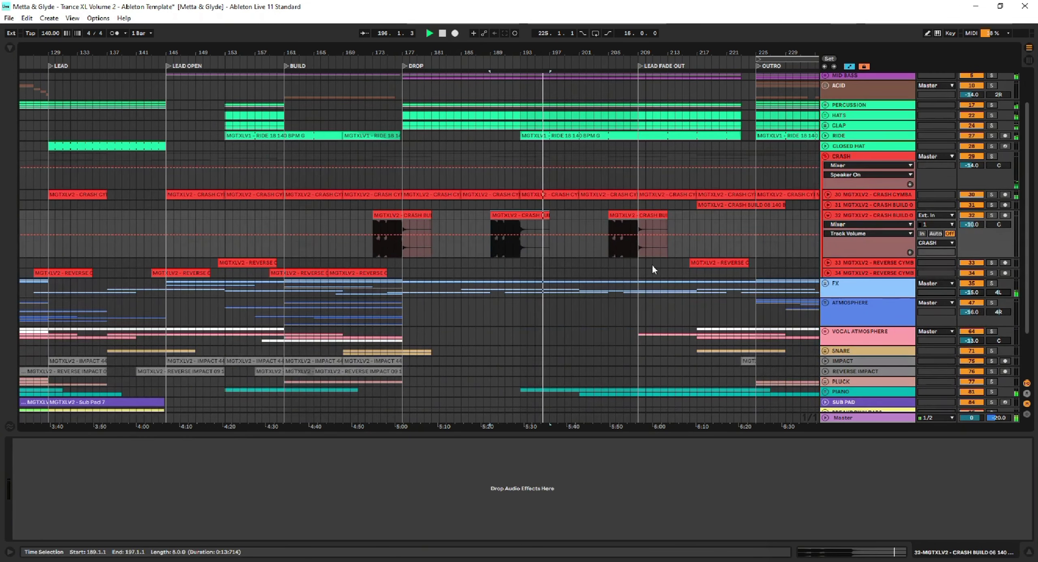
{"action": "left_click", "coordinate": [827, 351]}
{"action": "left_click_drag", "start_coordinate": [537, 50], "coordinate": [538, 28]}
{"action": "left_click_drag", "start_coordinate": [79, 387], "coordinate": [653, 387]}
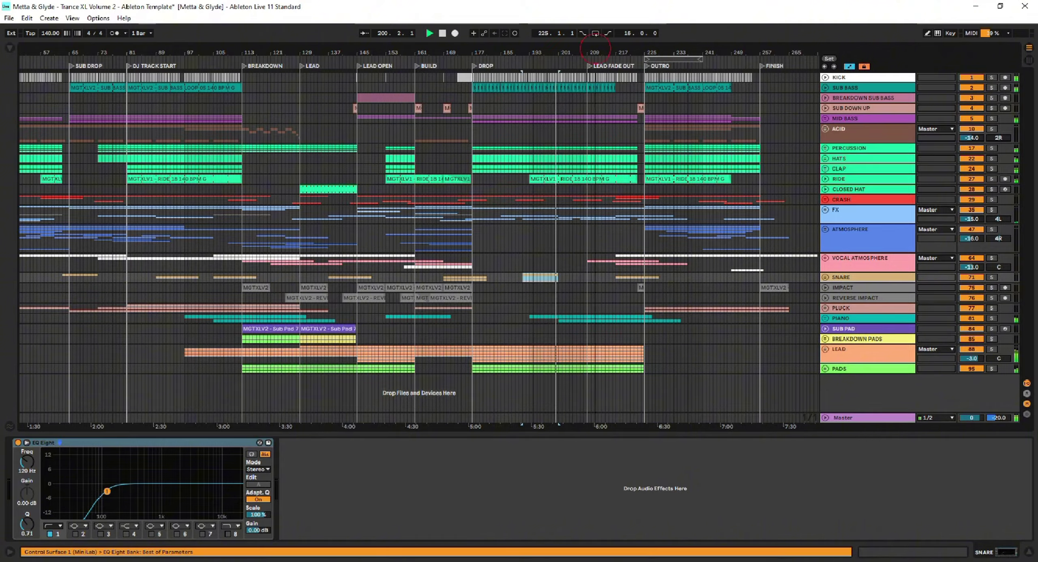
Play around the LEAD FADE OUT section and look over the whole arrangement from START to FINISH
{"action": "left_click_drag", "start_coordinate": [501, 49], "coordinate": [502, 56]}
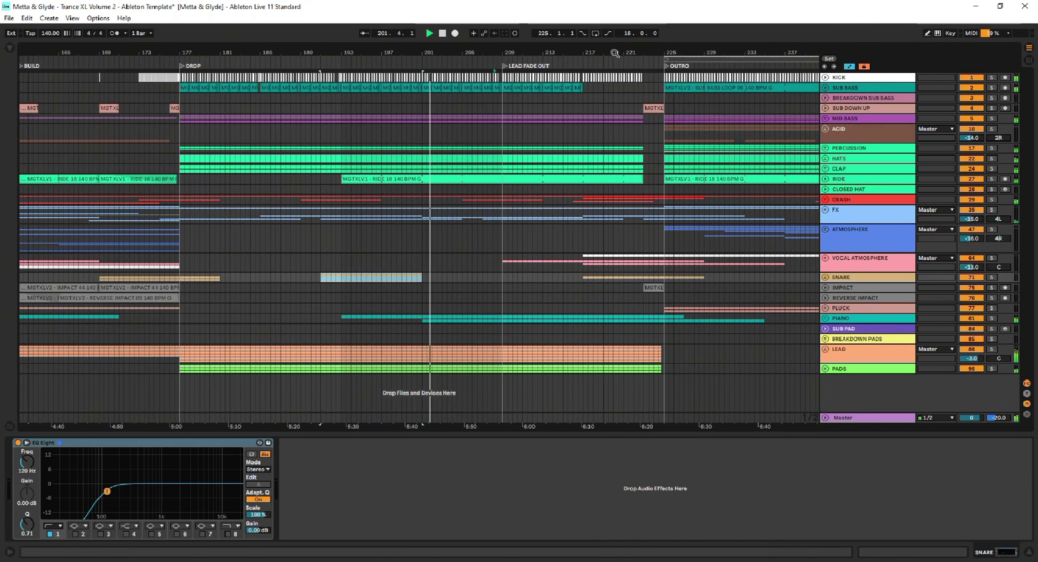
{"action": "left_click_drag", "start_coordinate": [616, 51], "coordinate": [615, 41]}
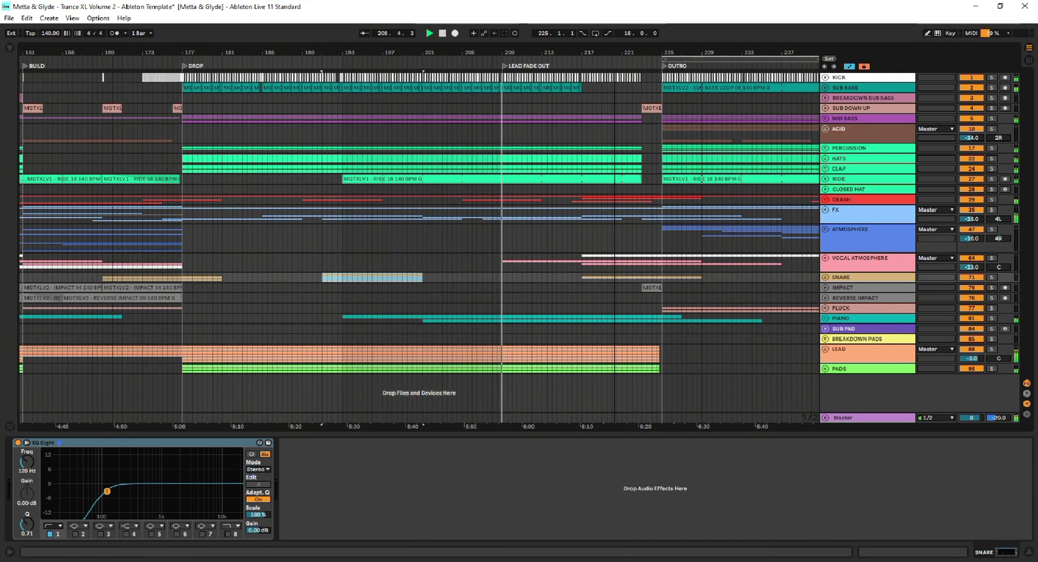
{"action": "left_click_drag", "start_coordinate": [502, 49], "coordinate": [501, 39]}
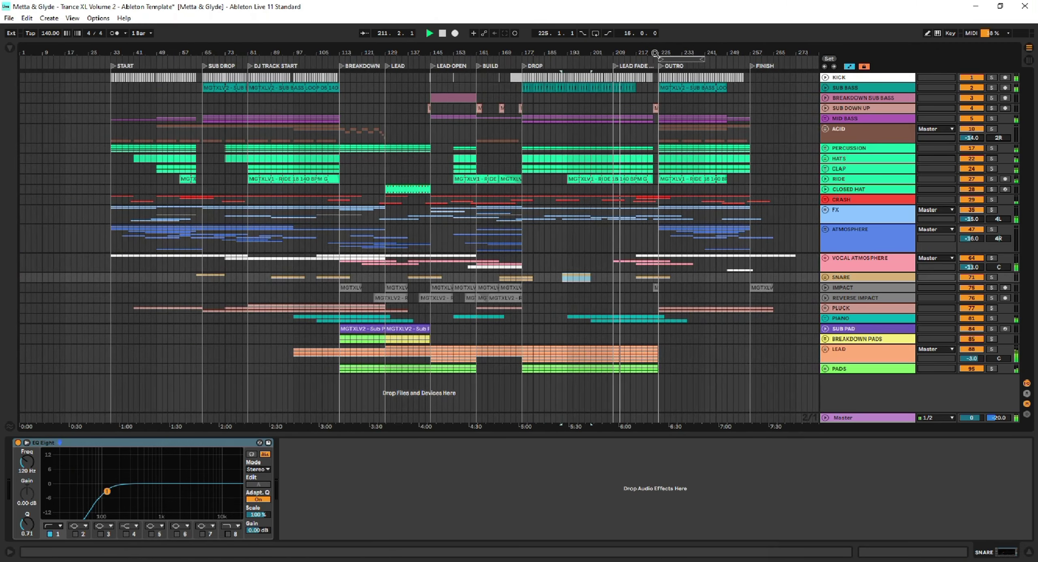